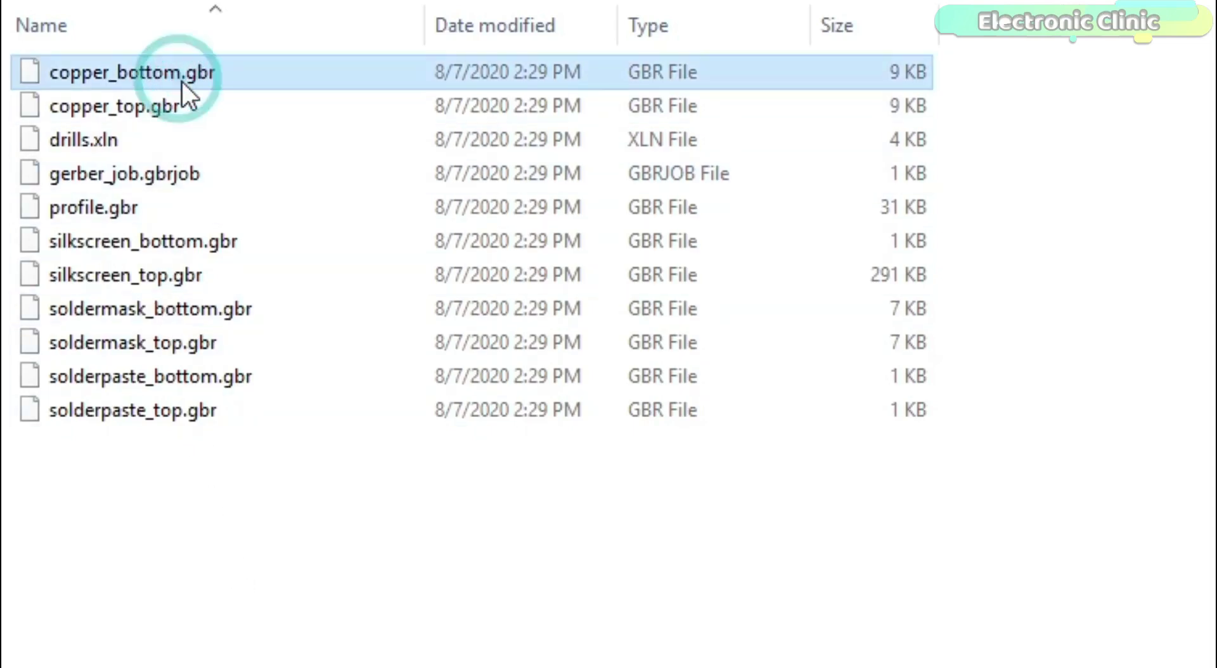
# - Point out the exported files: copper_top.gbr, drills.xln, gerber_job.gbrjob and profile.gbr
pyautogui.click(198, 111)
pyautogui.click(134, 142)
pyautogui.click(158, 183)
pyautogui.click(142, 208)
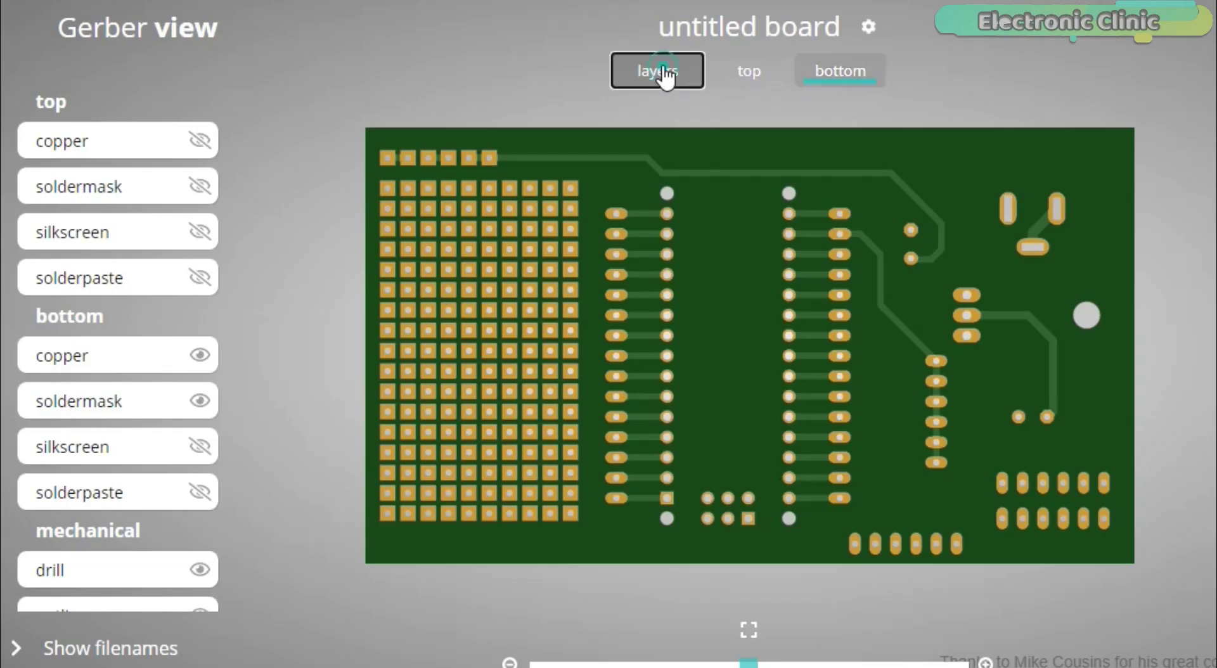
# - In the layers view, hide and reshow the top copper and top soldermask layers
pyautogui.click(660, 74)
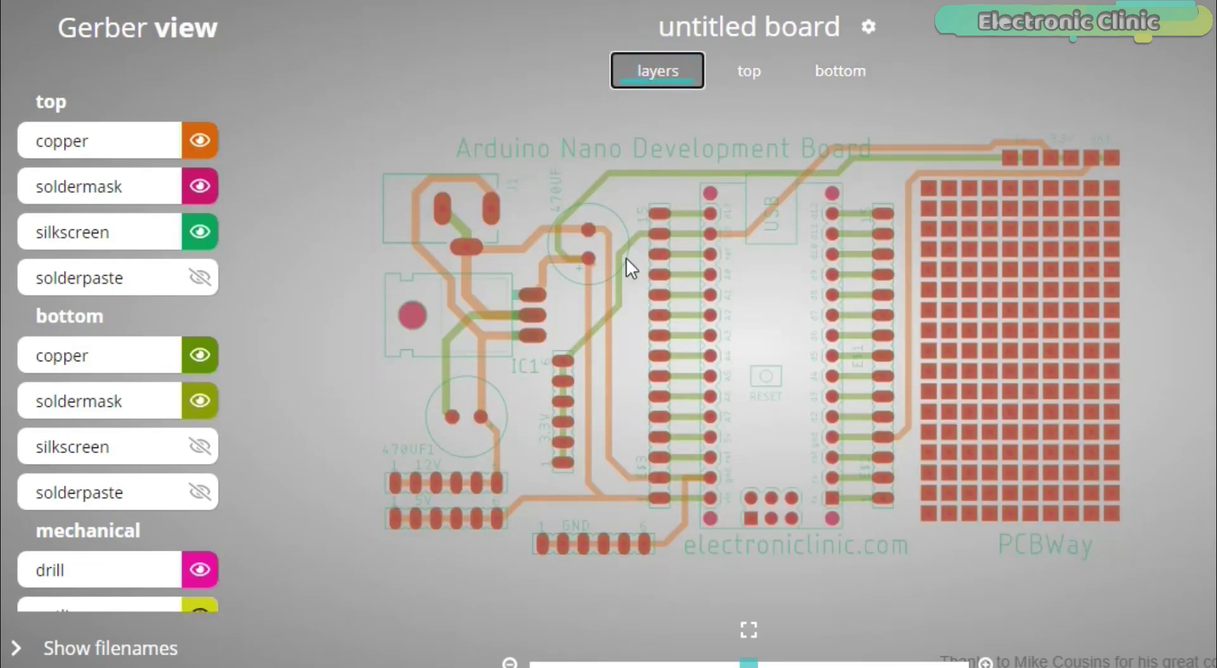
pyautogui.click(200, 143)
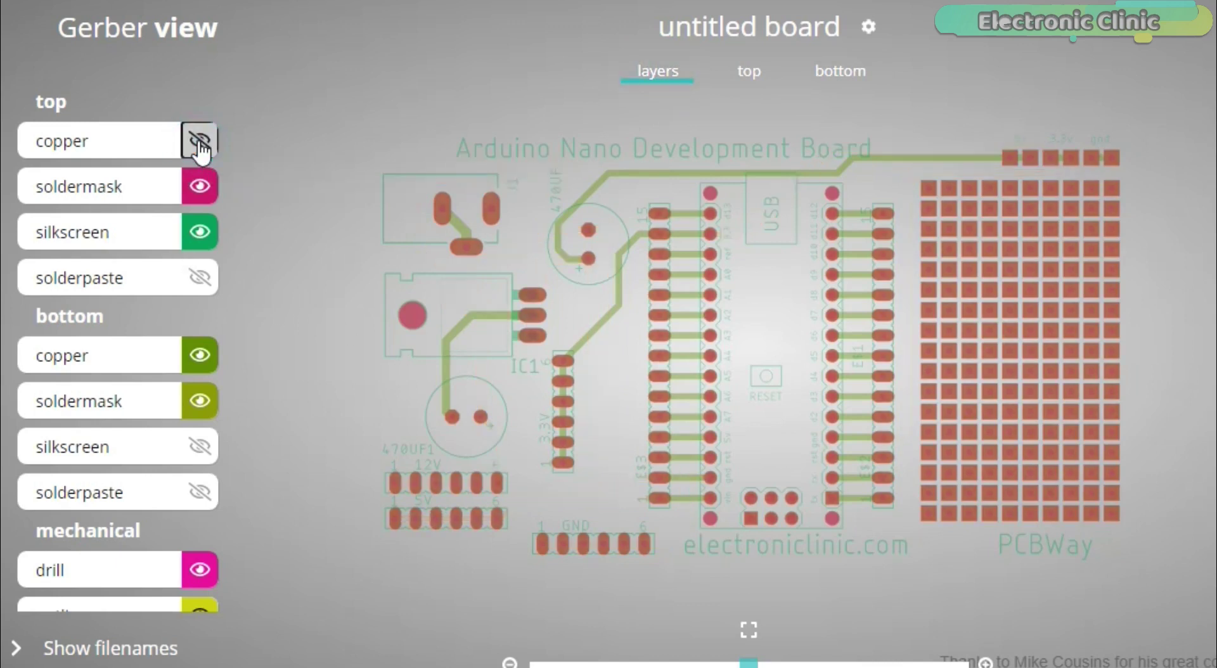
pyautogui.click(200, 143)
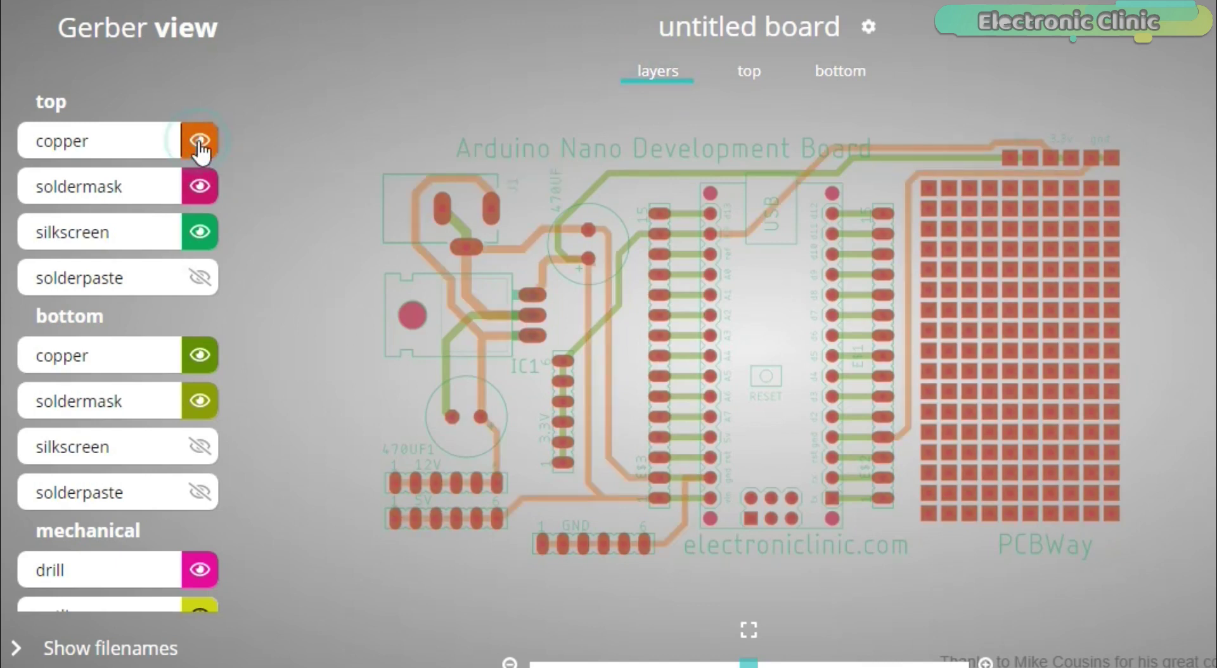
pyautogui.click(201, 187)
pyautogui.click(200, 188)
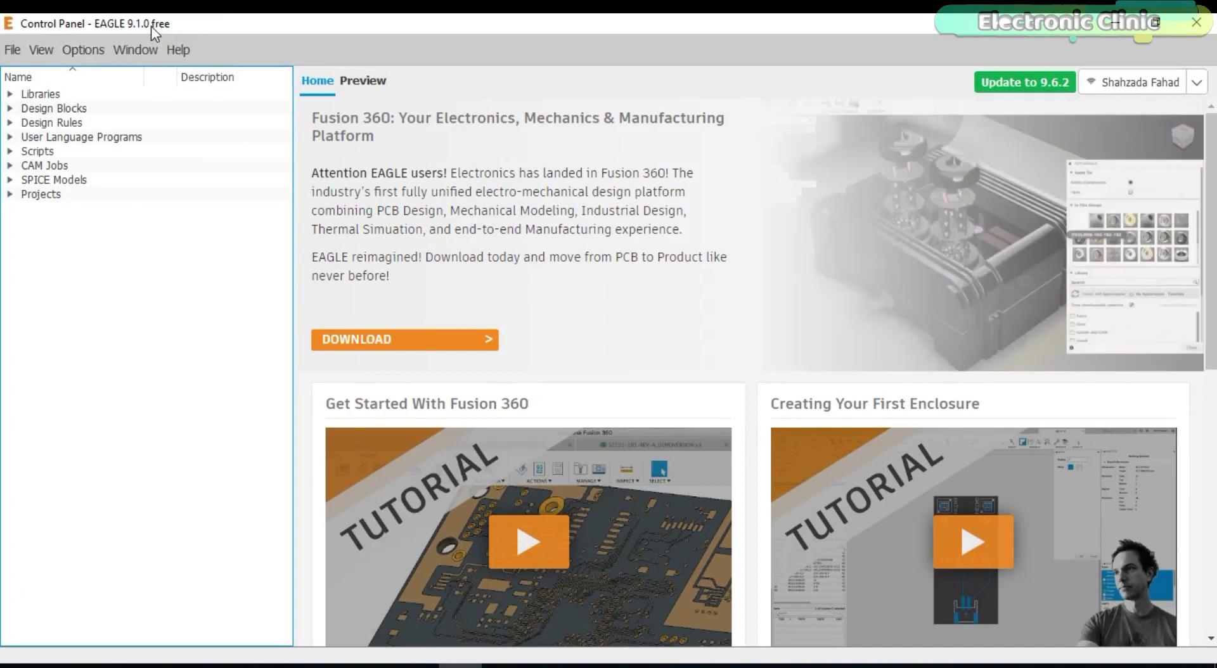
pyautogui.click(17, 50)
# - Open the Arduino Nano.brd board file from the File menu
pyautogui.moveTo(86, 97)
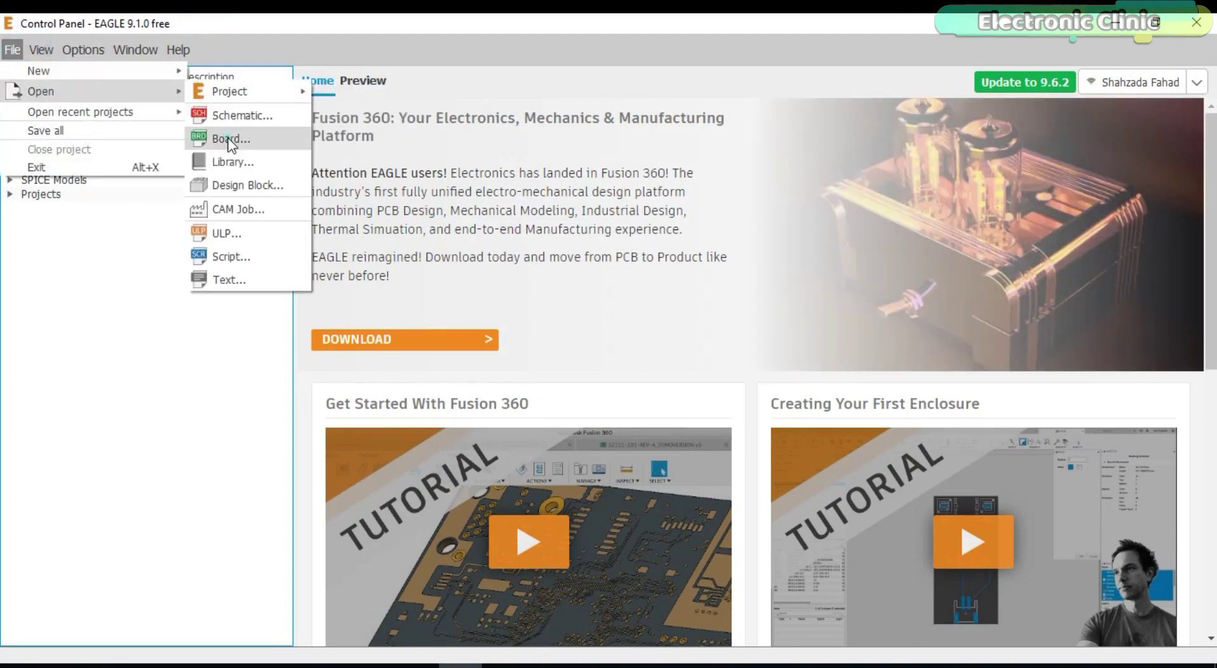
pyautogui.click(229, 140)
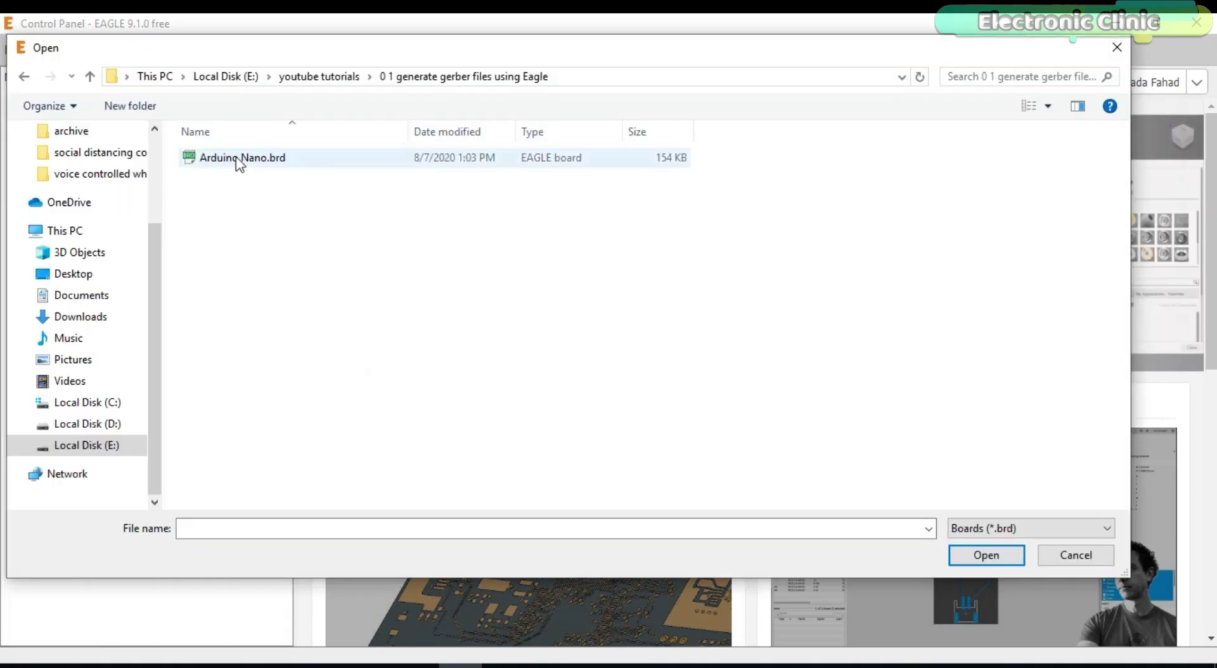
pyautogui.click(236, 157)
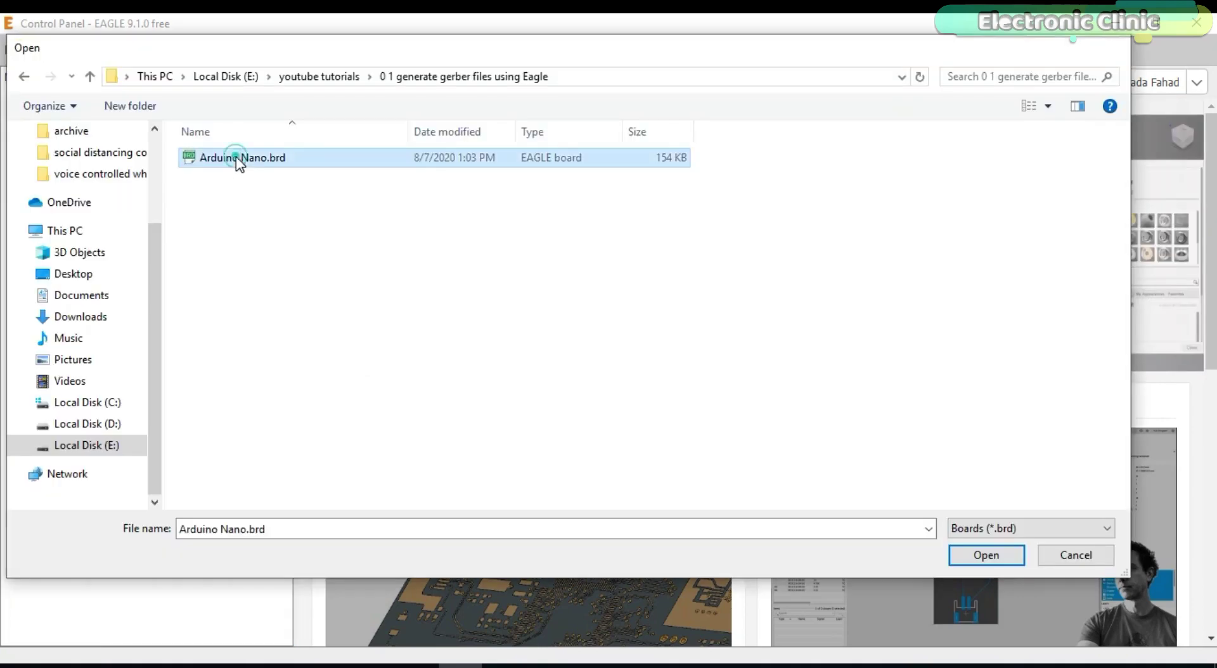
pyautogui.doubleClick(235, 157)
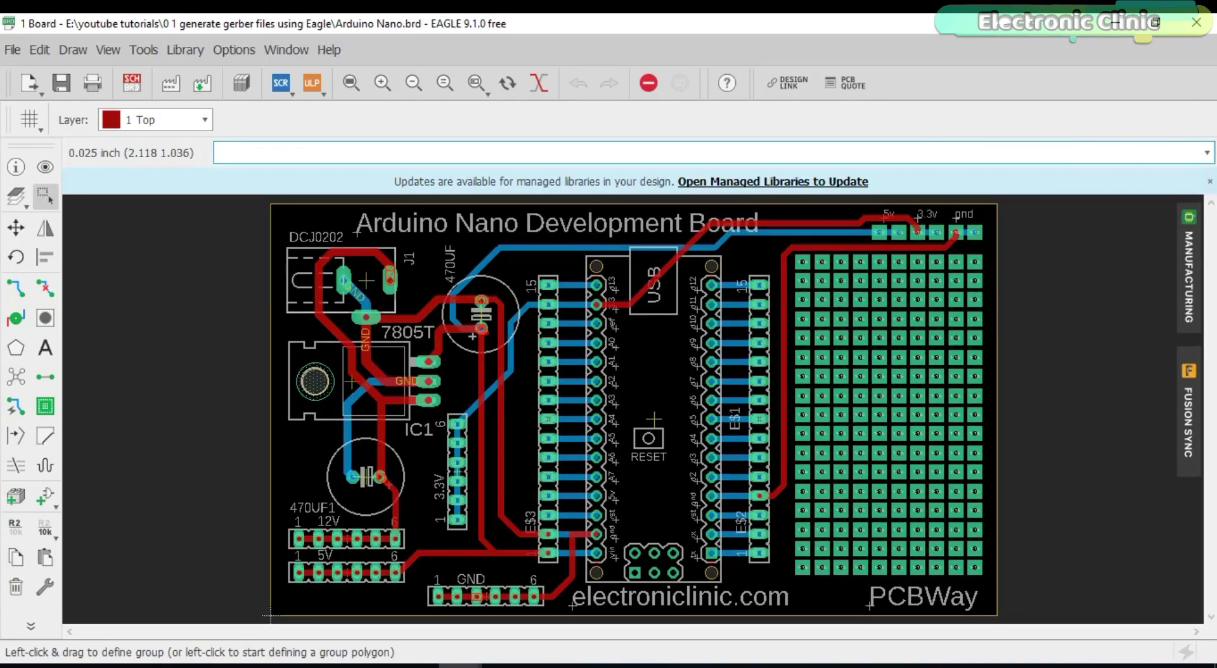
# - Zoom around the Arduino Nano layout, then fit the whole board in view
pyautogui.scroll(4, 407, 298)
pyautogui.scroll(-2, 326, 282)
pyautogui.scroll(-1, 394, 229)
pyautogui.scroll(-1, 254, 231)
pyautogui.scroll(1, 517, 561)
pyautogui.scroll(-1, 516, 573)
pyautogui.scroll(-1, 517, 572)
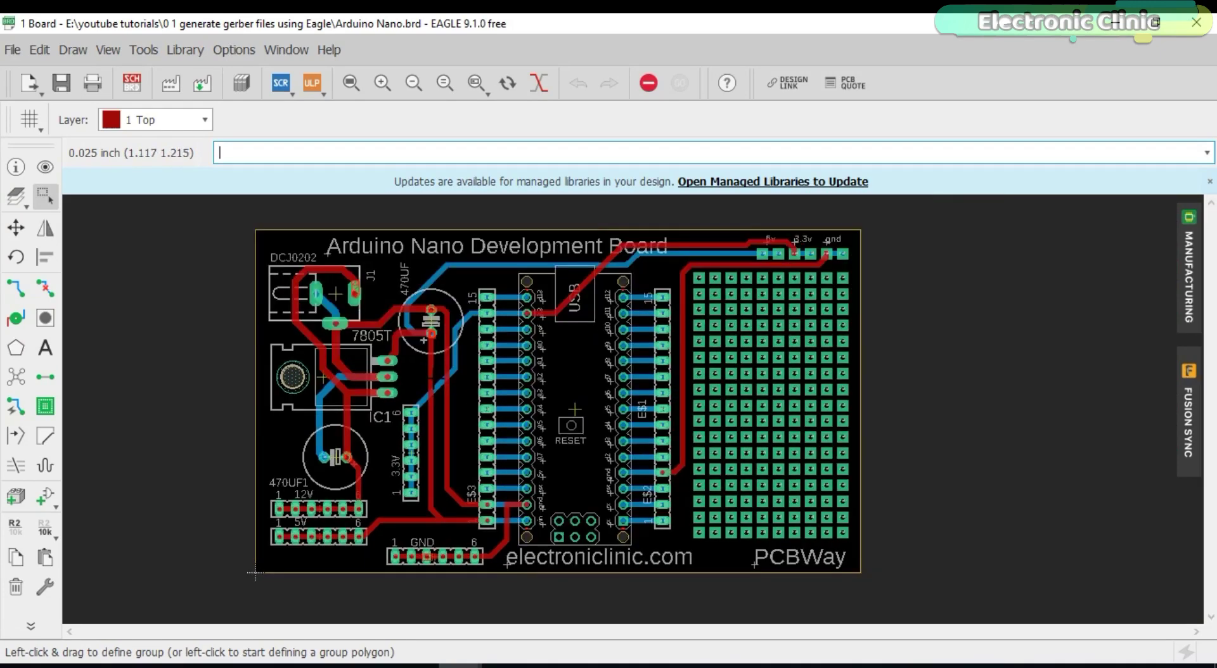
pyautogui.scroll(1, 433, 382)
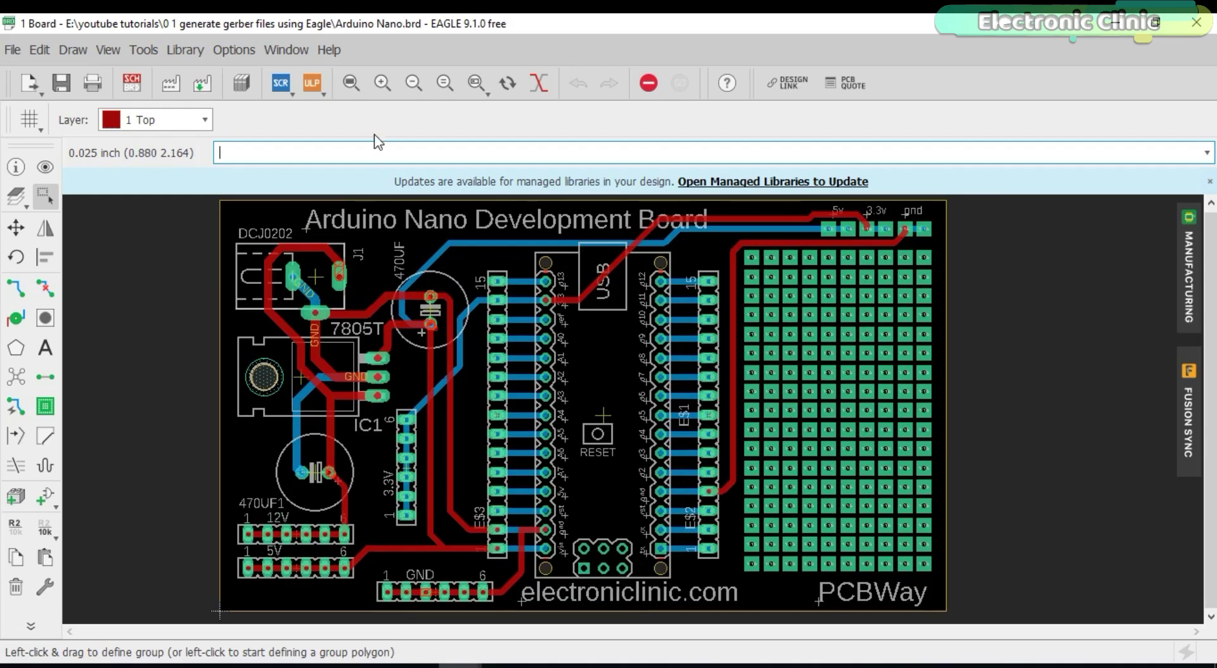
pyautogui.click(351, 83)
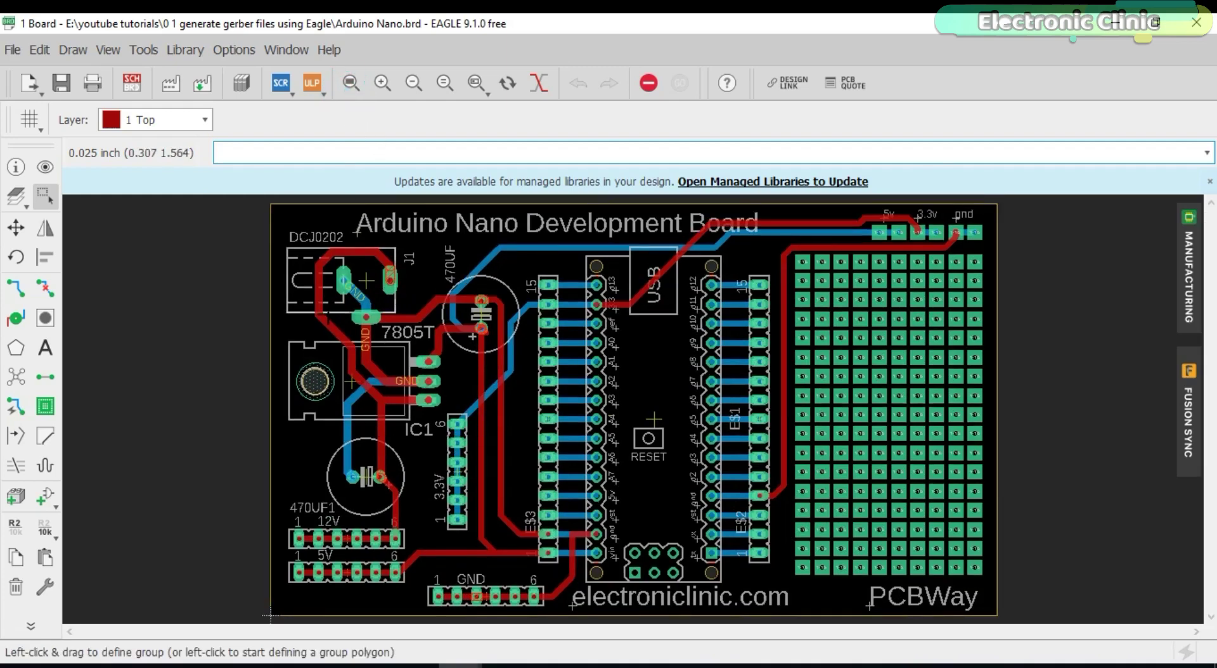
pyautogui.click(15, 51)
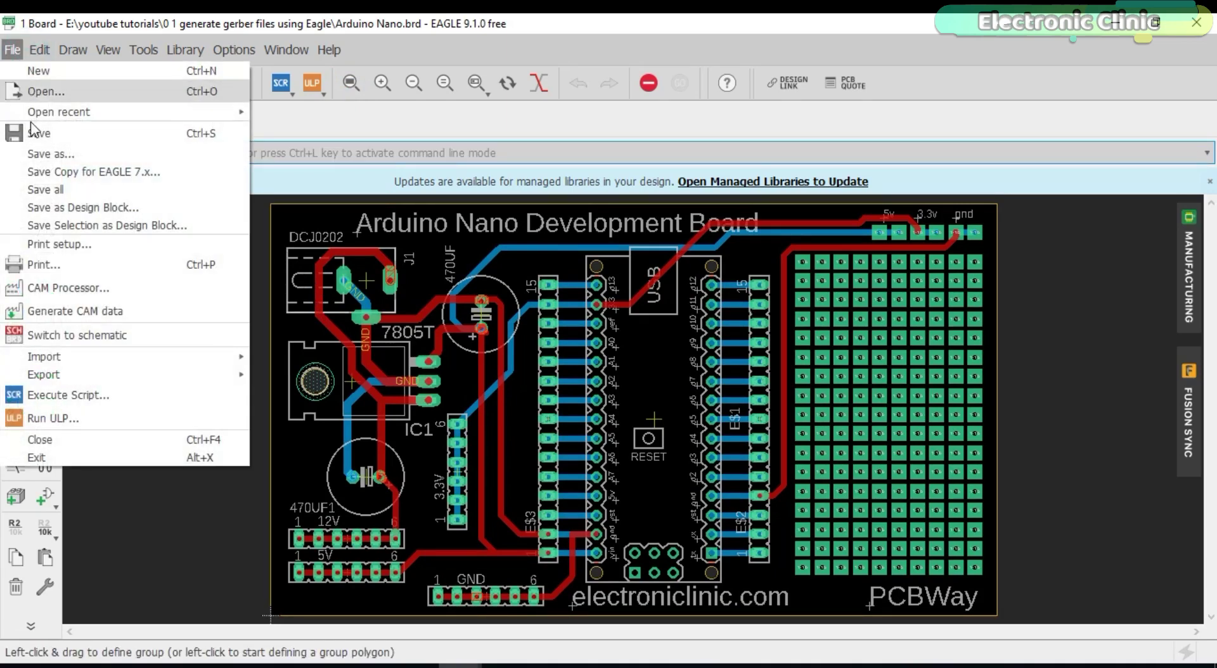
# - Open the CAM Processor, move it to the top of the screen, and enable Export as ZIP
pyautogui.click(82, 287)
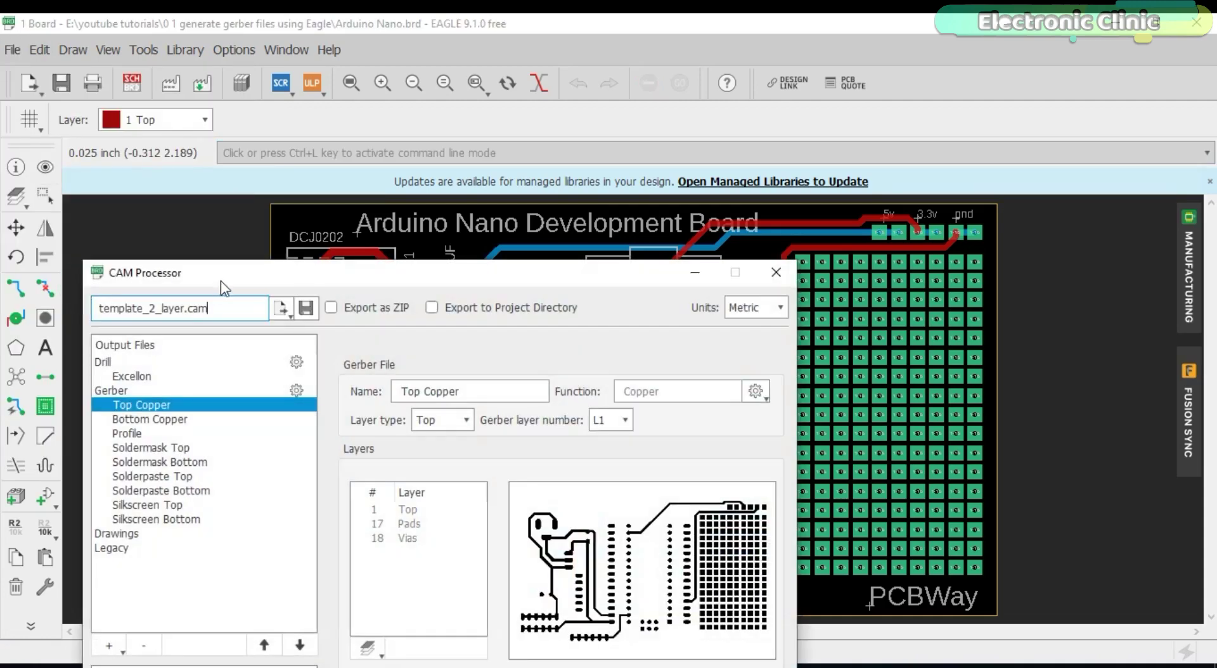
pyautogui.click(221, 280)
pyautogui.moveTo(223, 205); pyautogui.dragTo(192, 44)
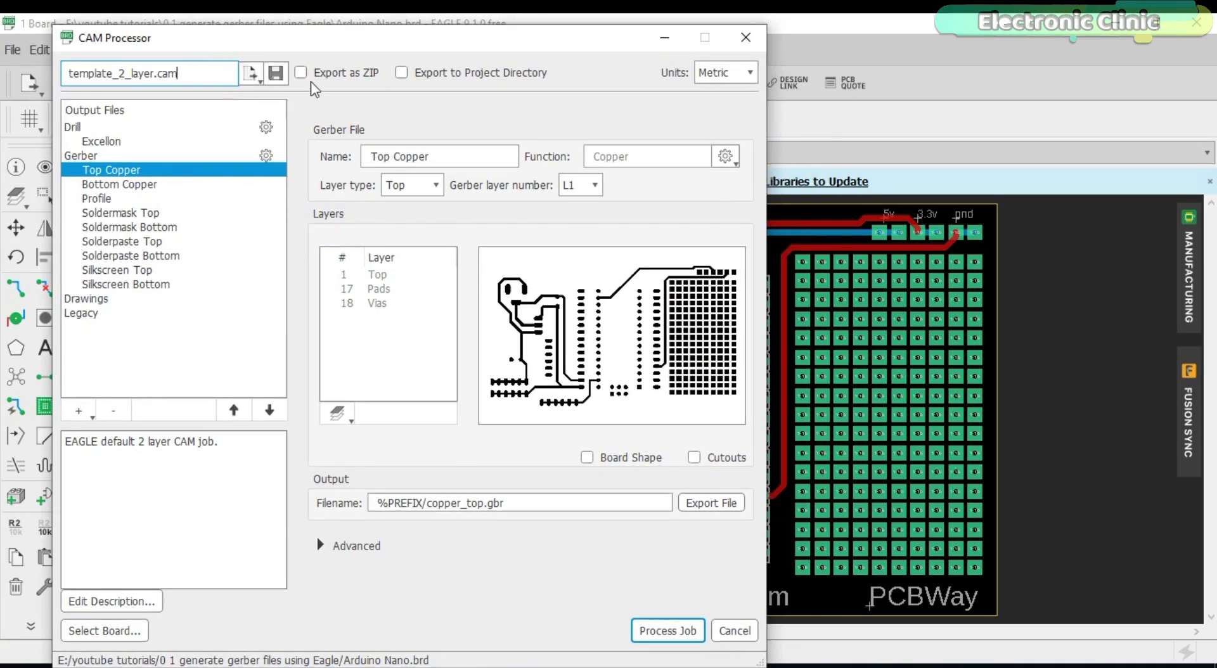
pyautogui.click(300, 72)
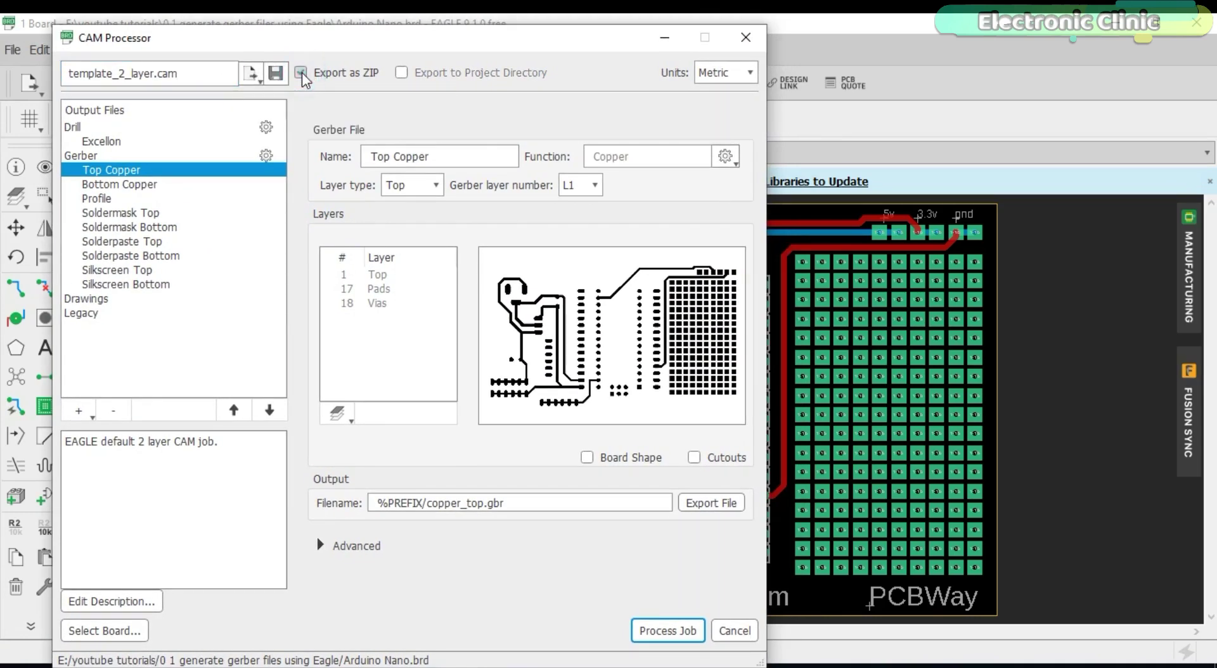
# - Add layer 20 Dimension to the Profile Gerber output and process the job
pyautogui.click(101, 199)
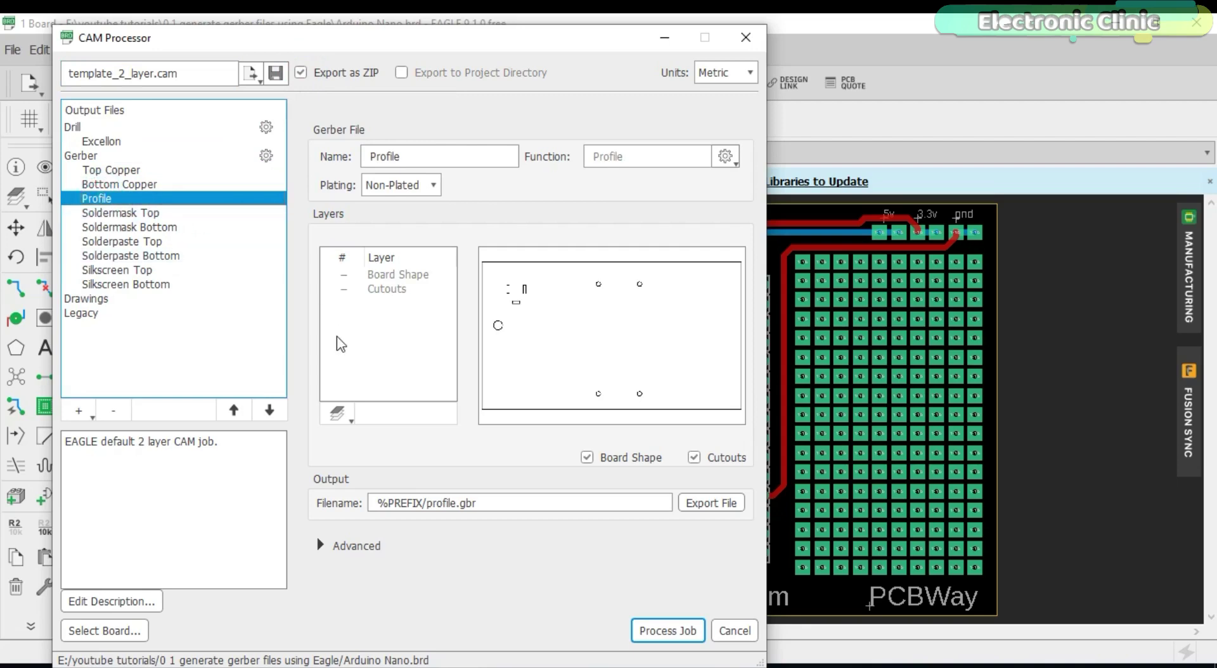
pyautogui.click(348, 416)
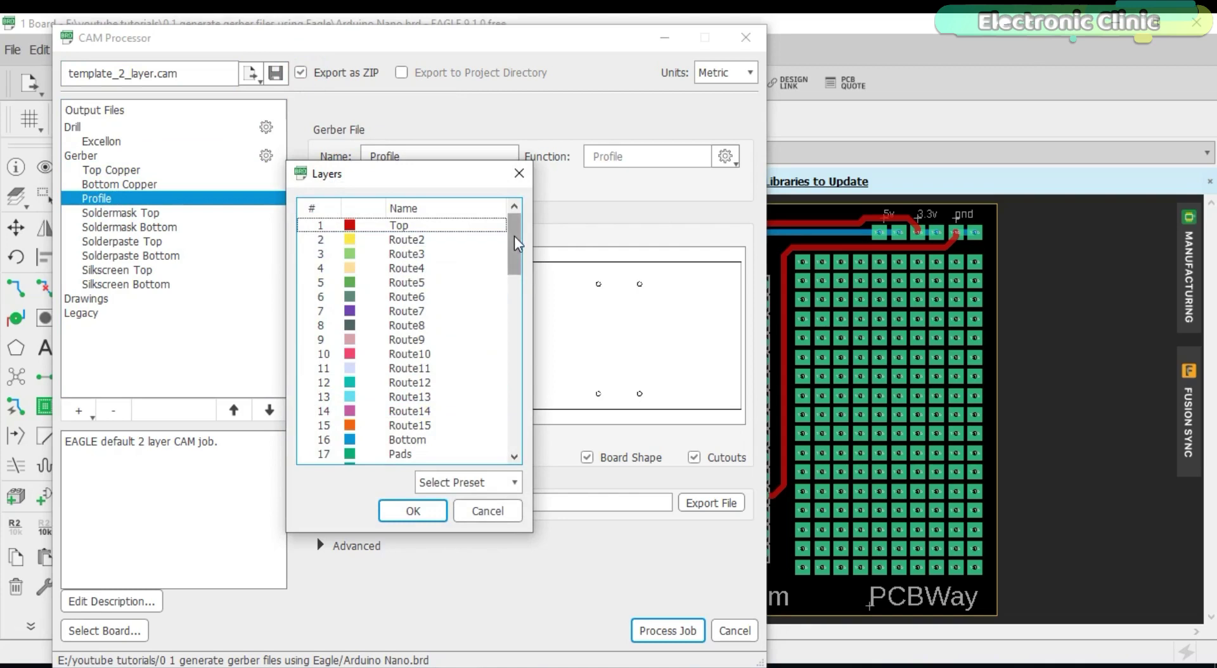
pyautogui.moveTo(515, 236); pyautogui.dragTo(511, 275)
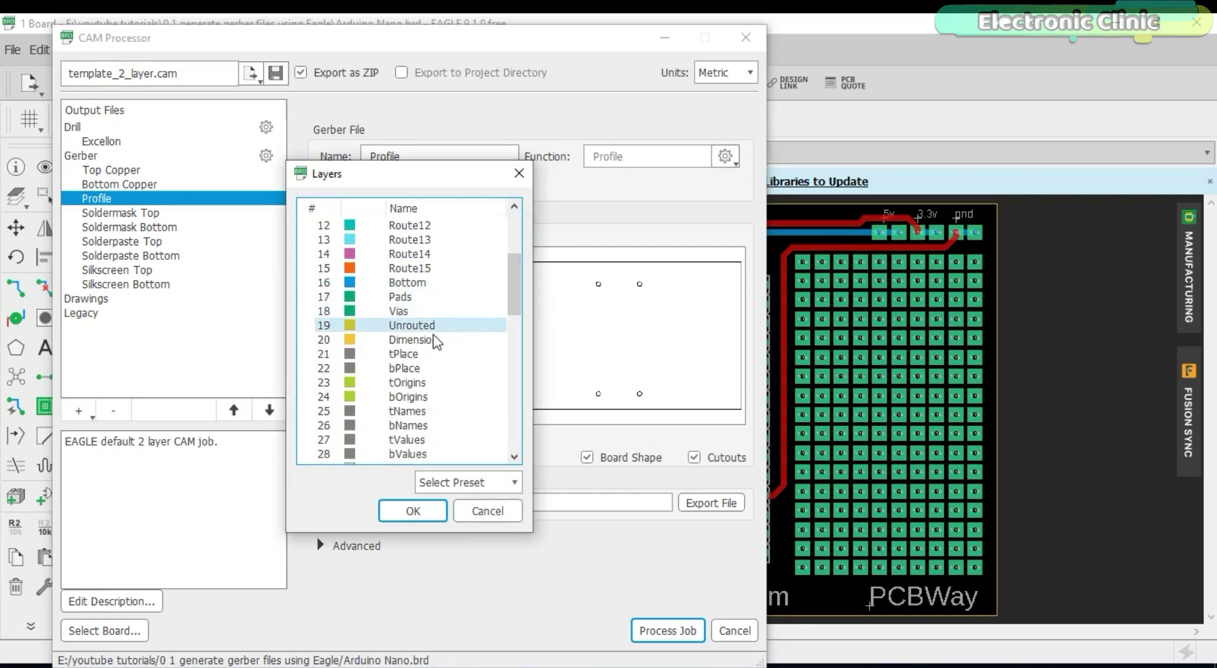
pyautogui.click(413, 340)
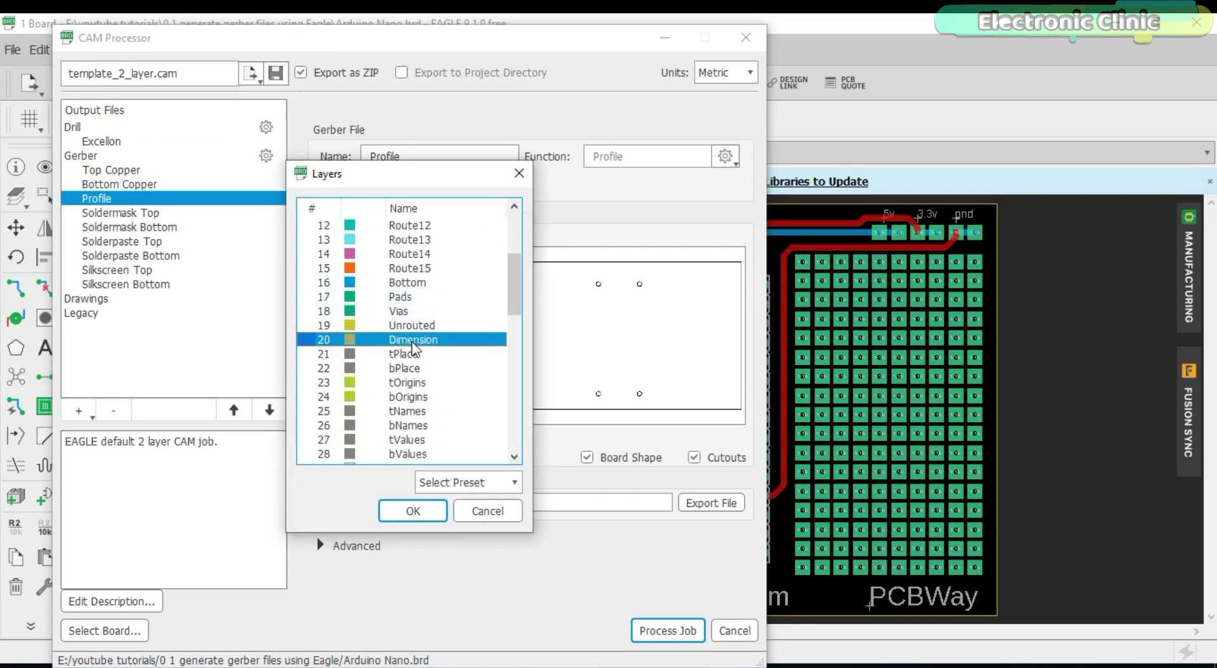
pyautogui.click(412, 511)
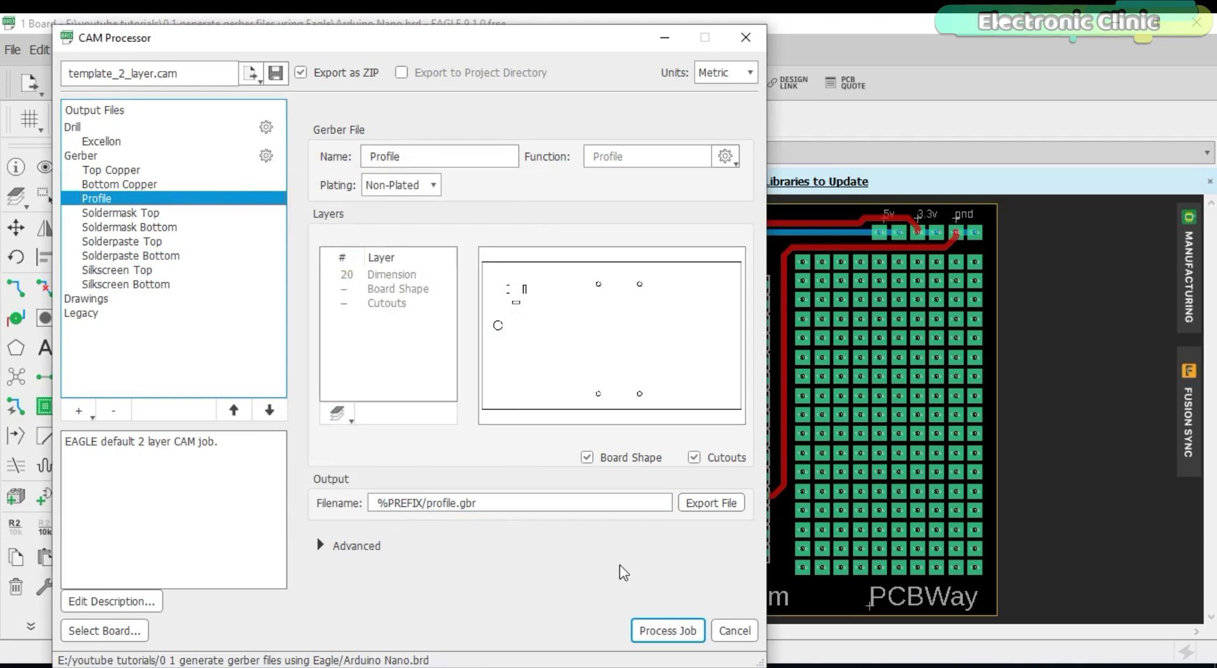
pyautogui.click(678, 634)
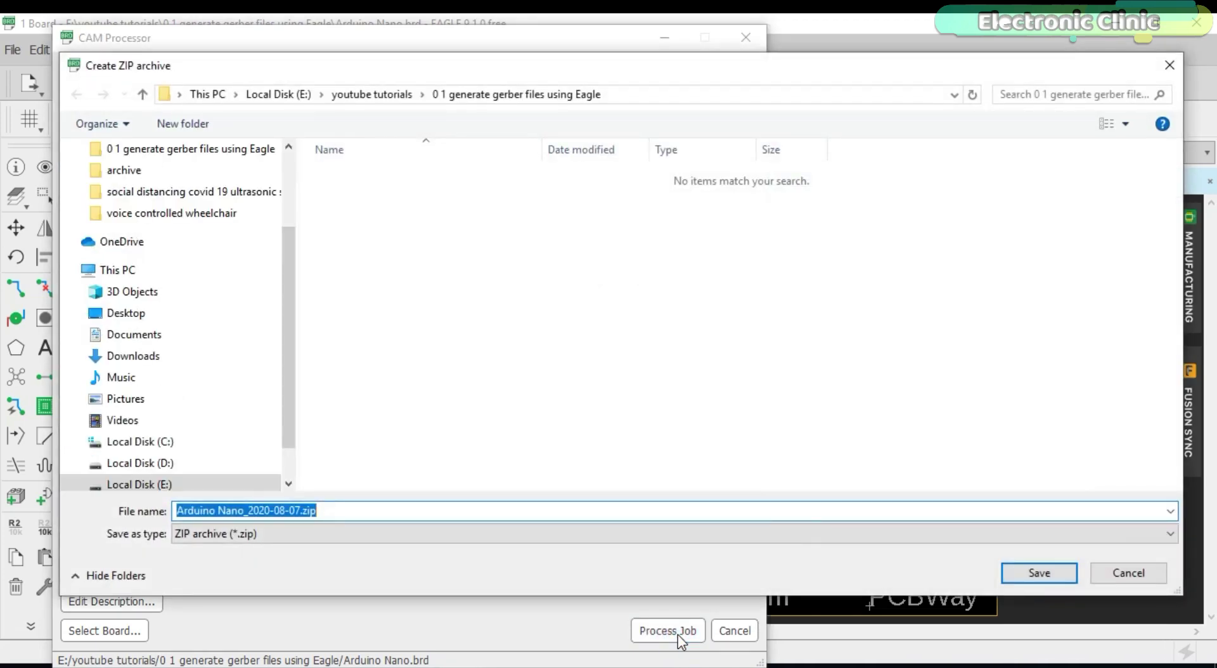
# - Save the ZIP as Arduino Nano_2020-08-07.zip, close the CAM Processor discarding job changes, and switch to the project folder
pyautogui.click(1040, 574)
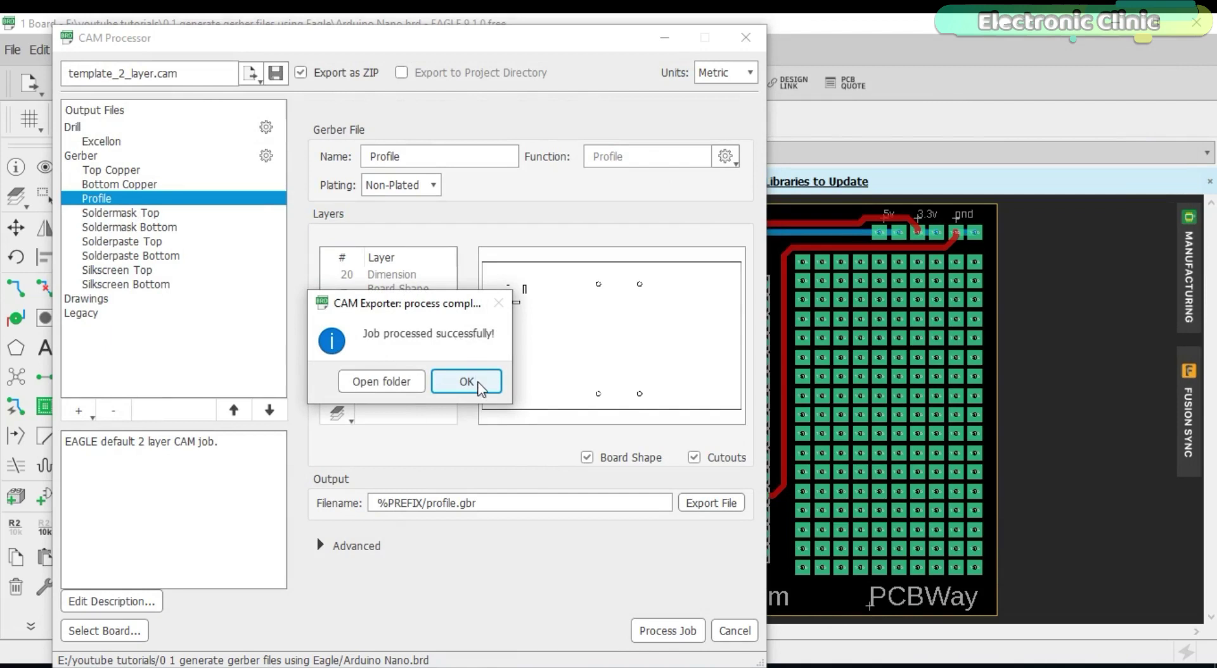
pyautogui.click(466, 382)
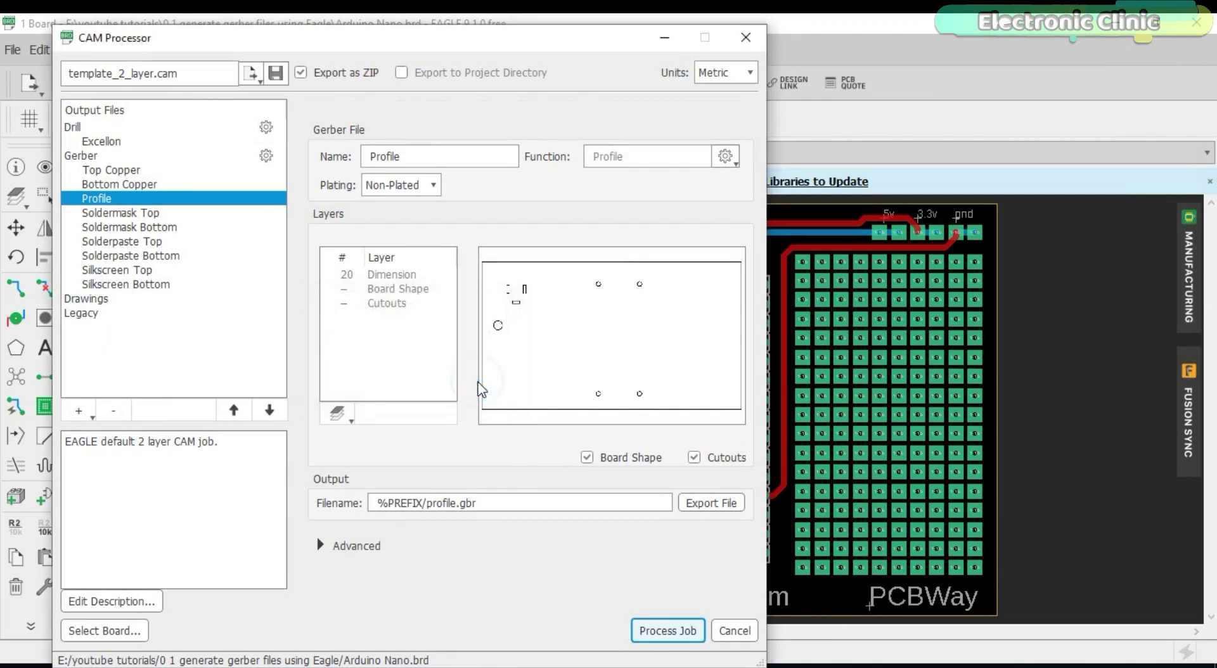
pyautogui.click(740, 48)
pyautogui.click(507, 383)
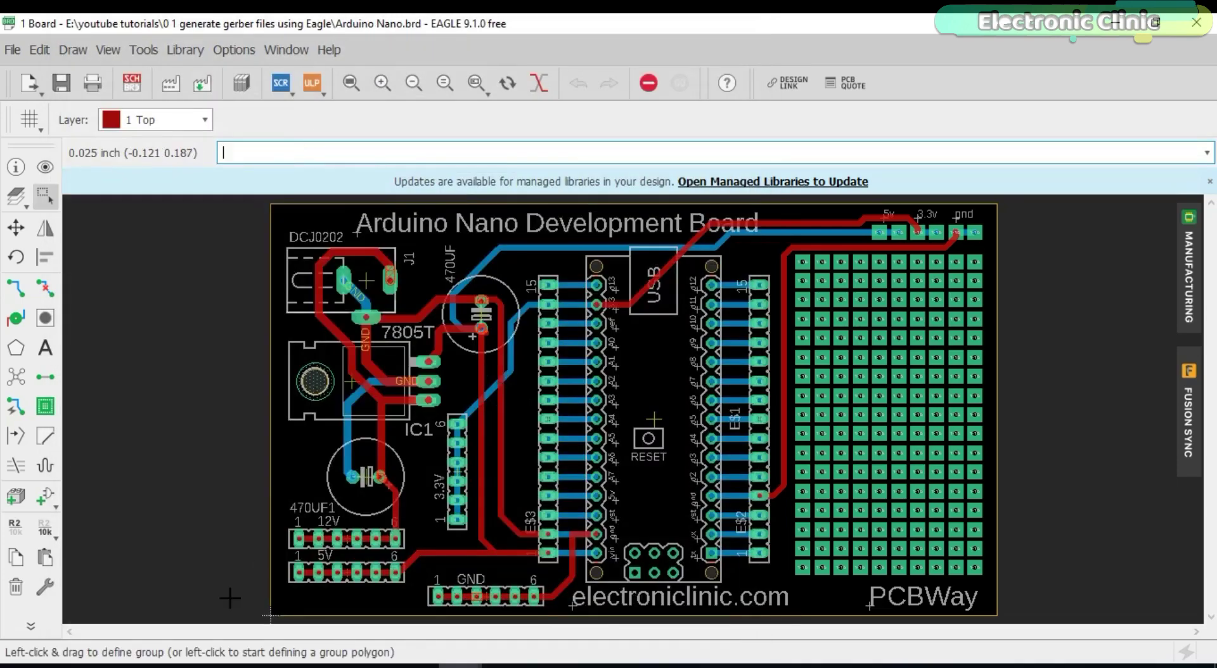
pyautogui.hotkey('alt', 'Tab')
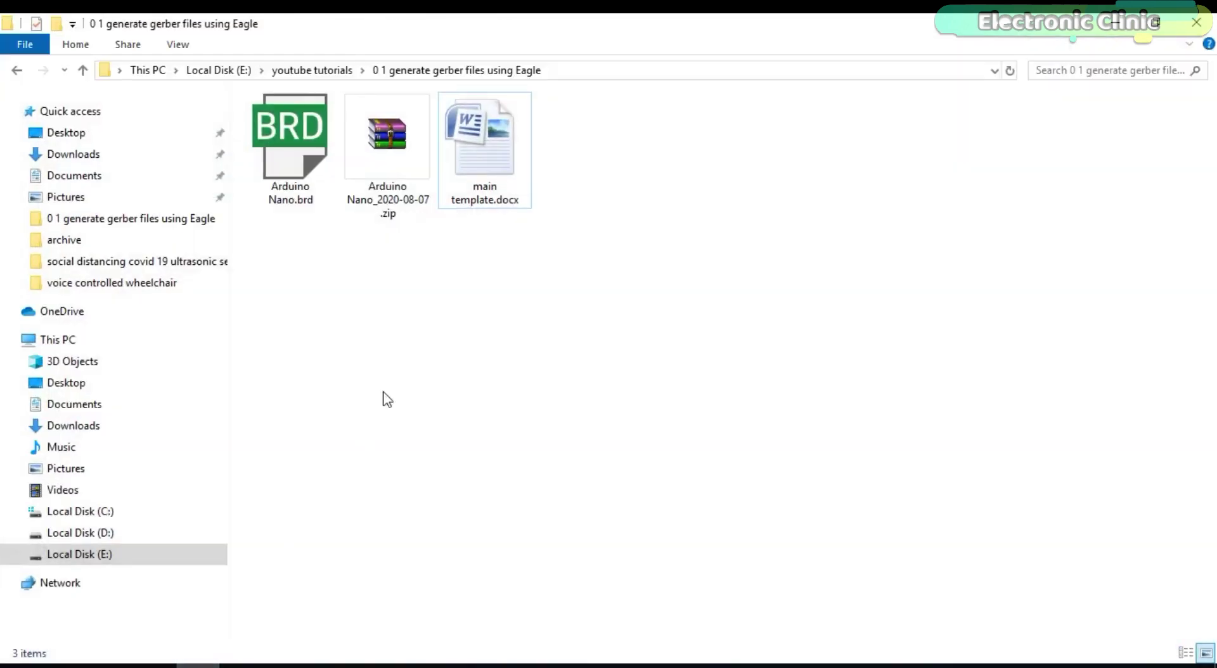
# - Check Arduino Nano_2020-08-07.zip in the project folder, deselect it, and switch to Chrome
pyautogui.click(388, 145)
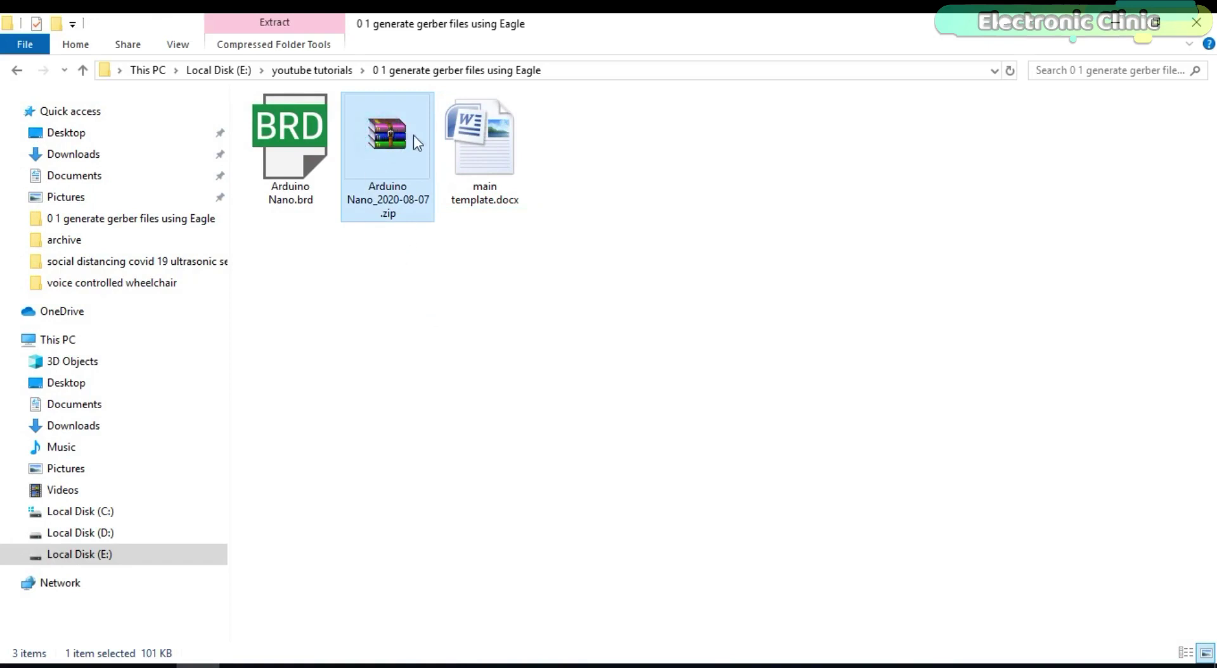
pyautogui.click(383, 233)
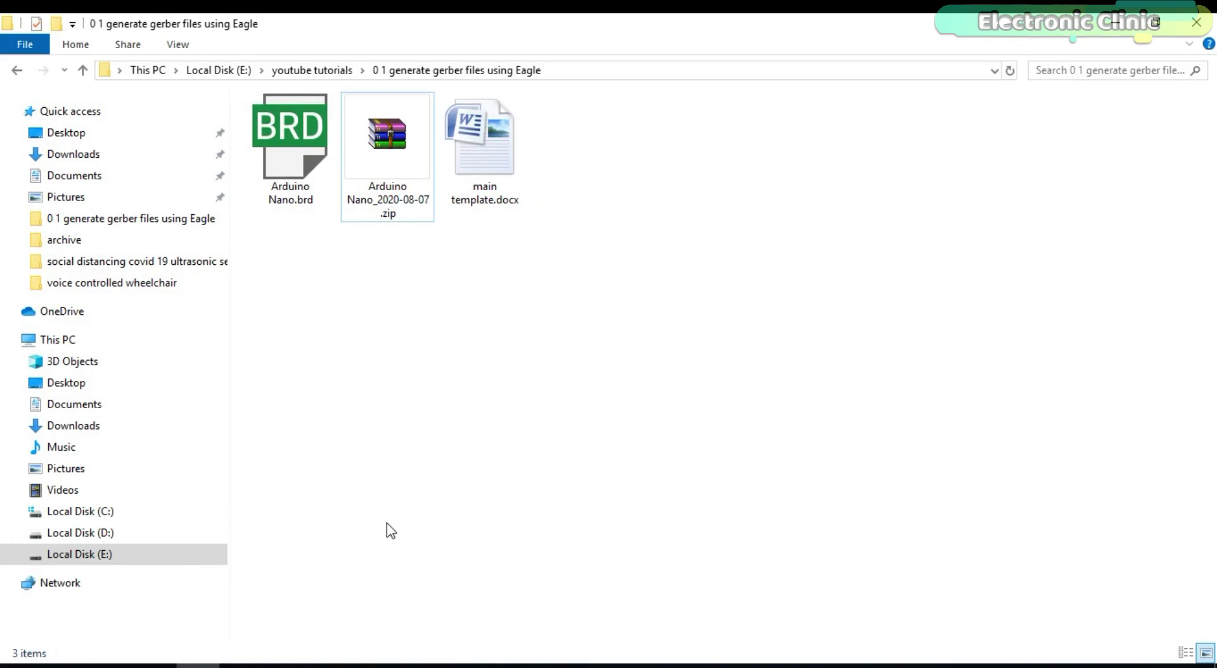
pyautogui.click(373, 662)
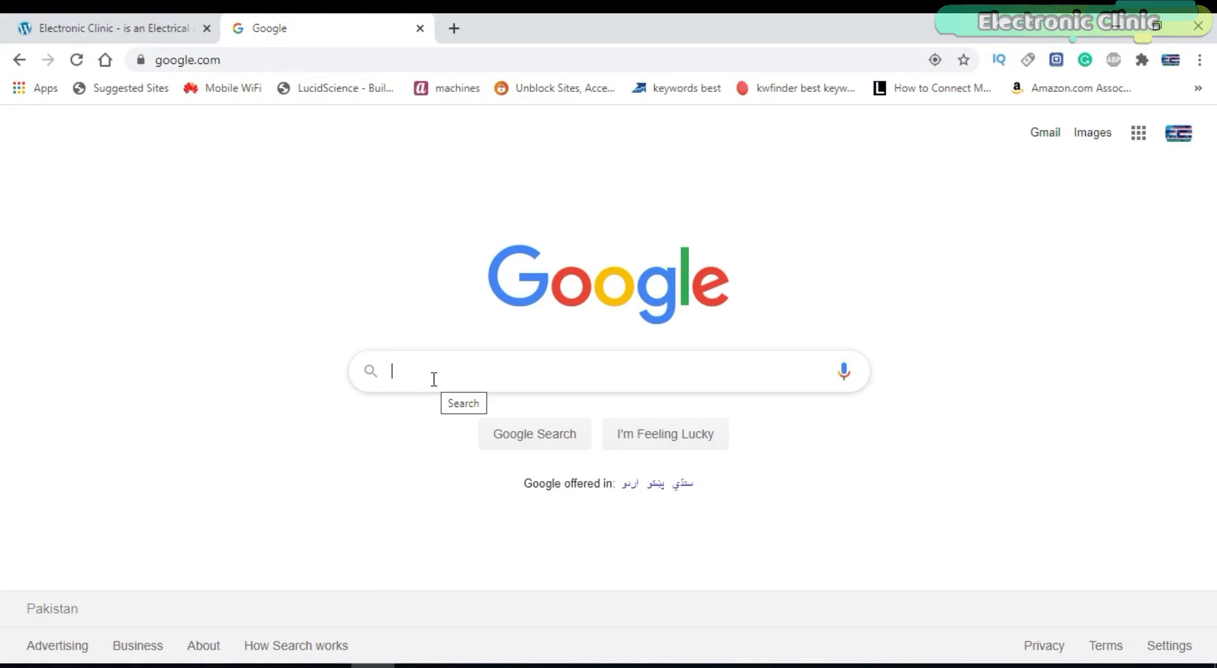
# - Search Google for 'pcbway online gerber viewer' and open PCBWay's Online Gerber Viewer result
pyautogui.write('pcbway online')
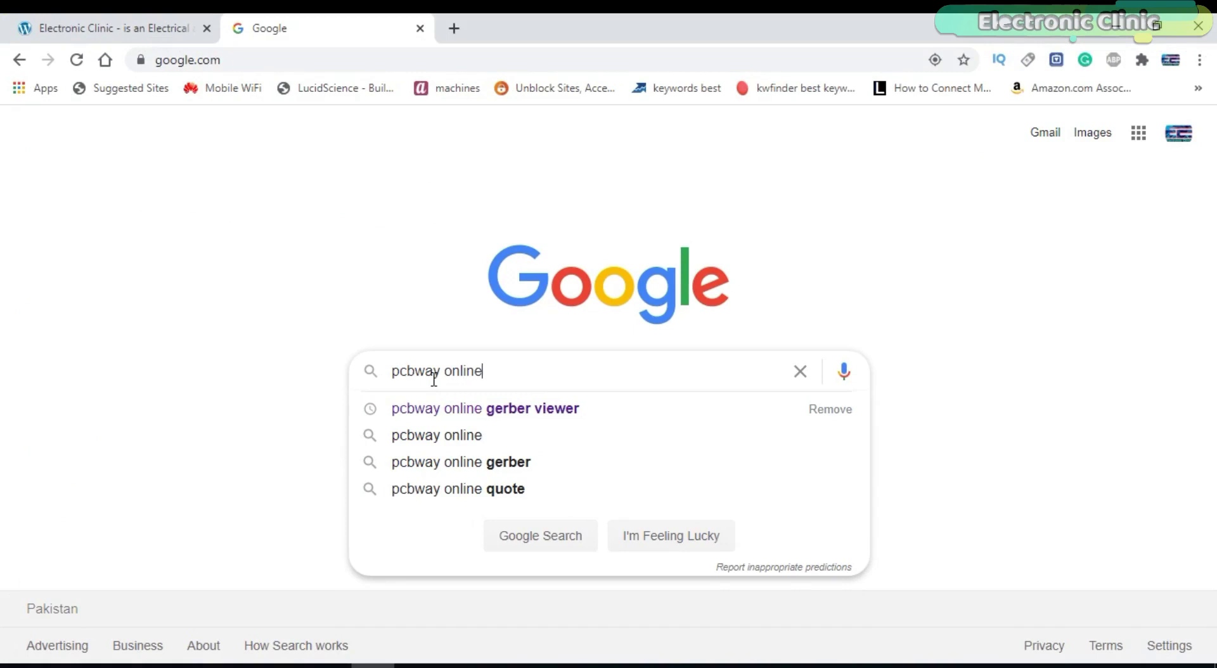
pyautogui.click(591, 409)
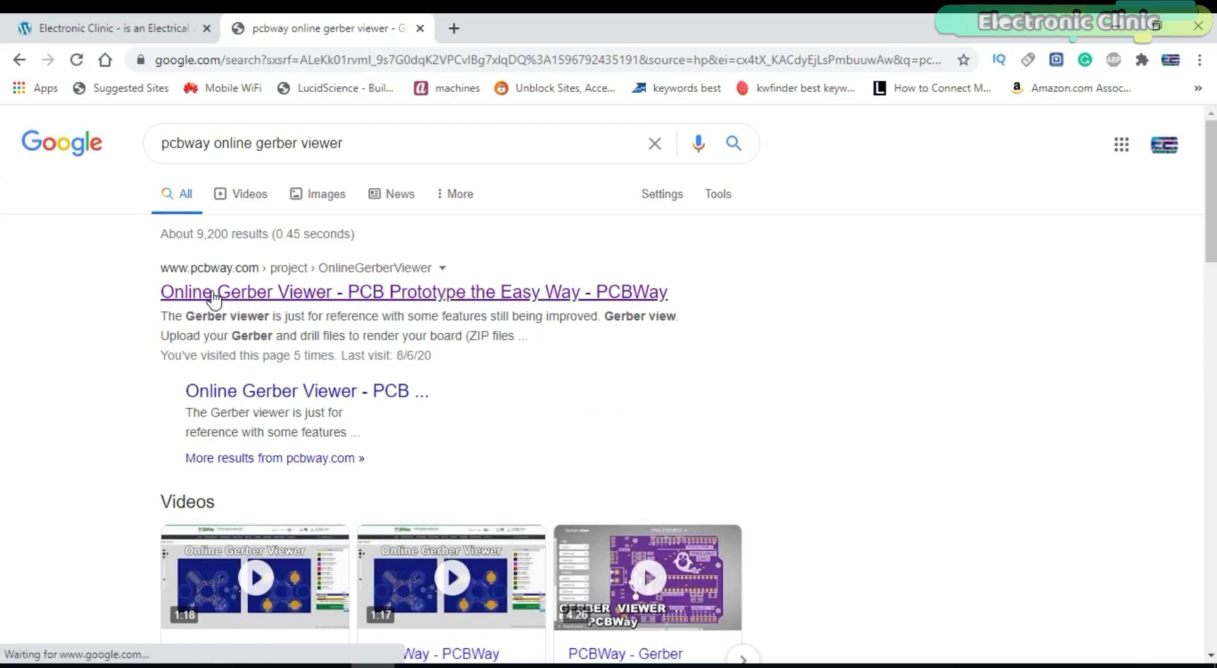
pyautogui.click(384, 295)
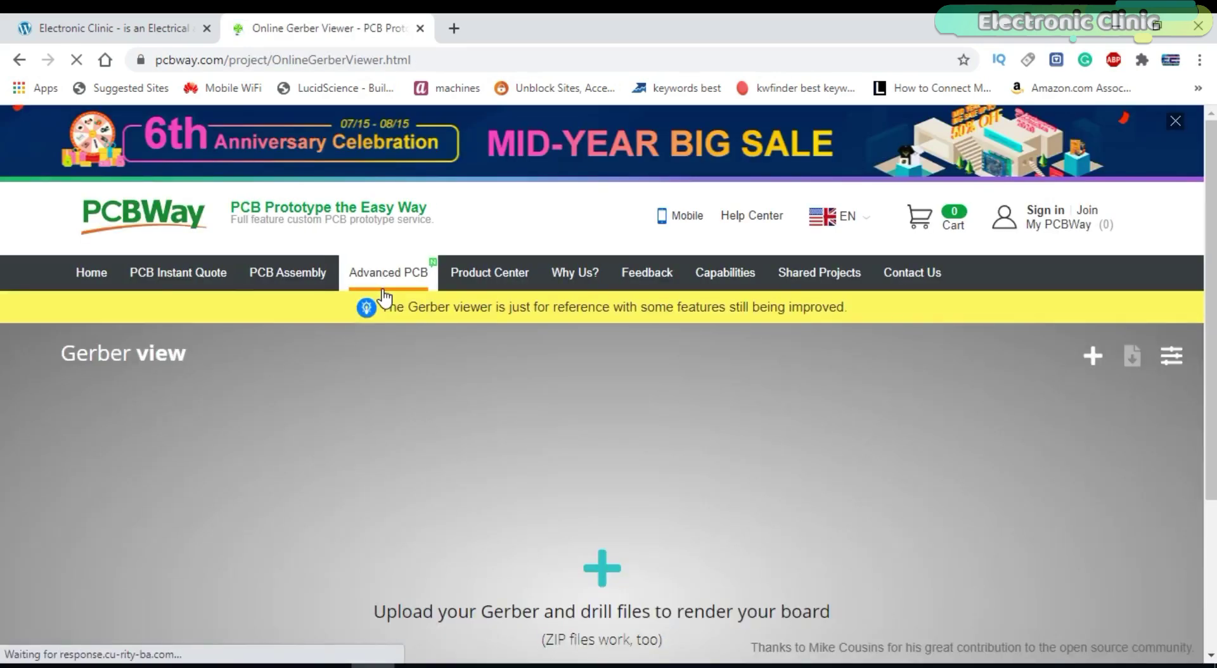
# - Drag Arduino Nano_2020-08-07.zip from File Explorer onto the viewer's upload area
pyautogui.scroll(-2, 3, 292)
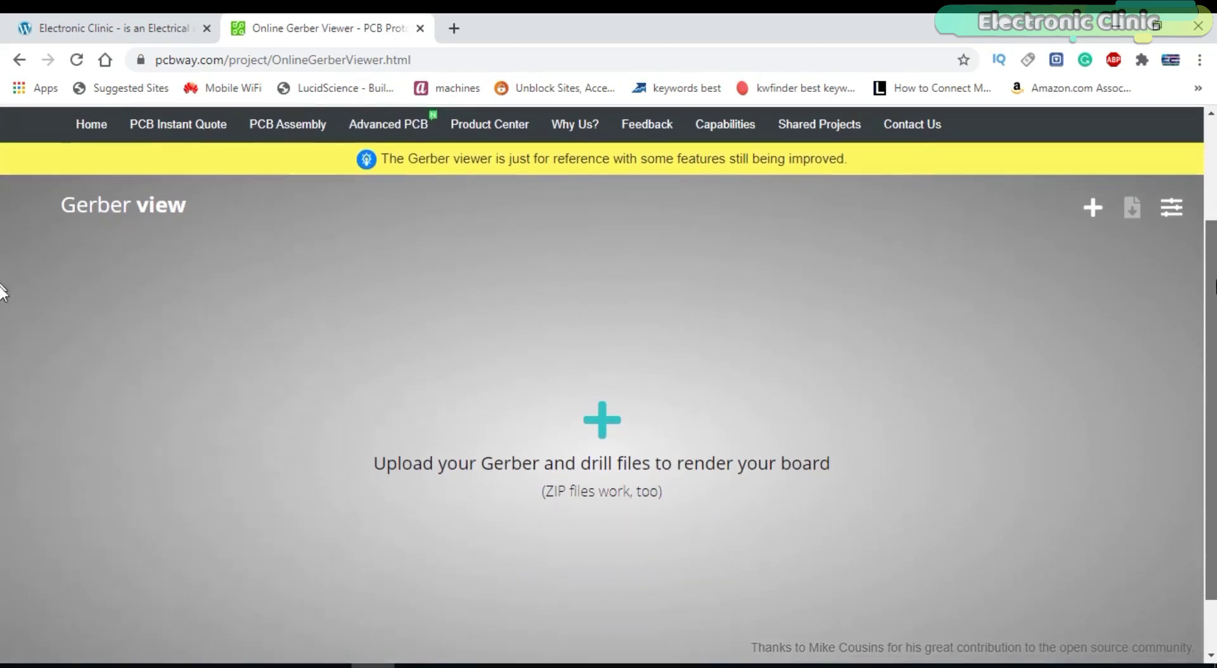
pyautogui.scroll(-1, 3, 292)
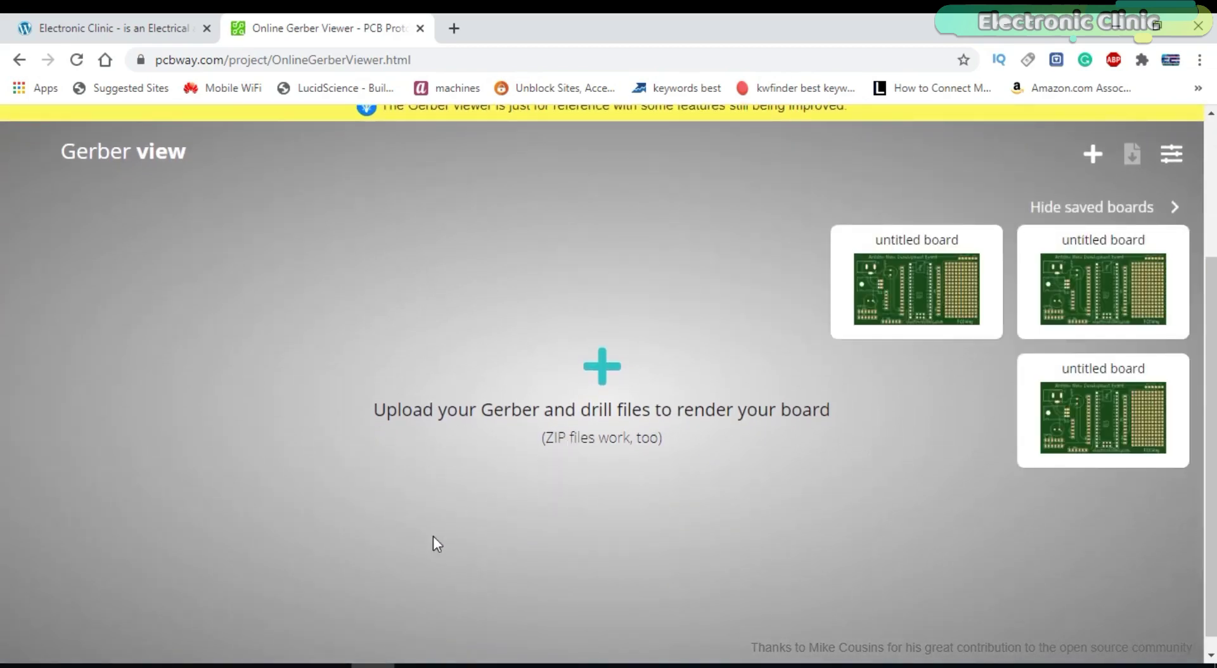
pyautogui.click(198, 665)
pyautogui.moveTo(386, 145); pyautogui.dragTo(593, 398)
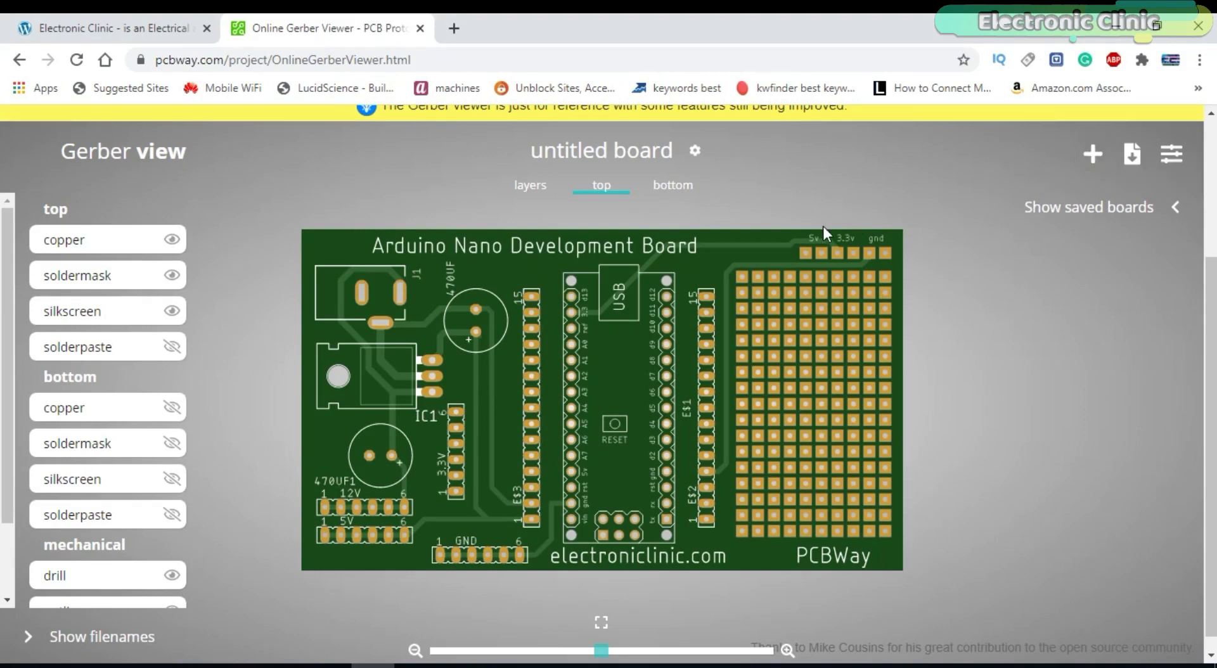
# - Preview the board's top and bottom sides, then show all layers combined
pyautogui.click(613, 194)
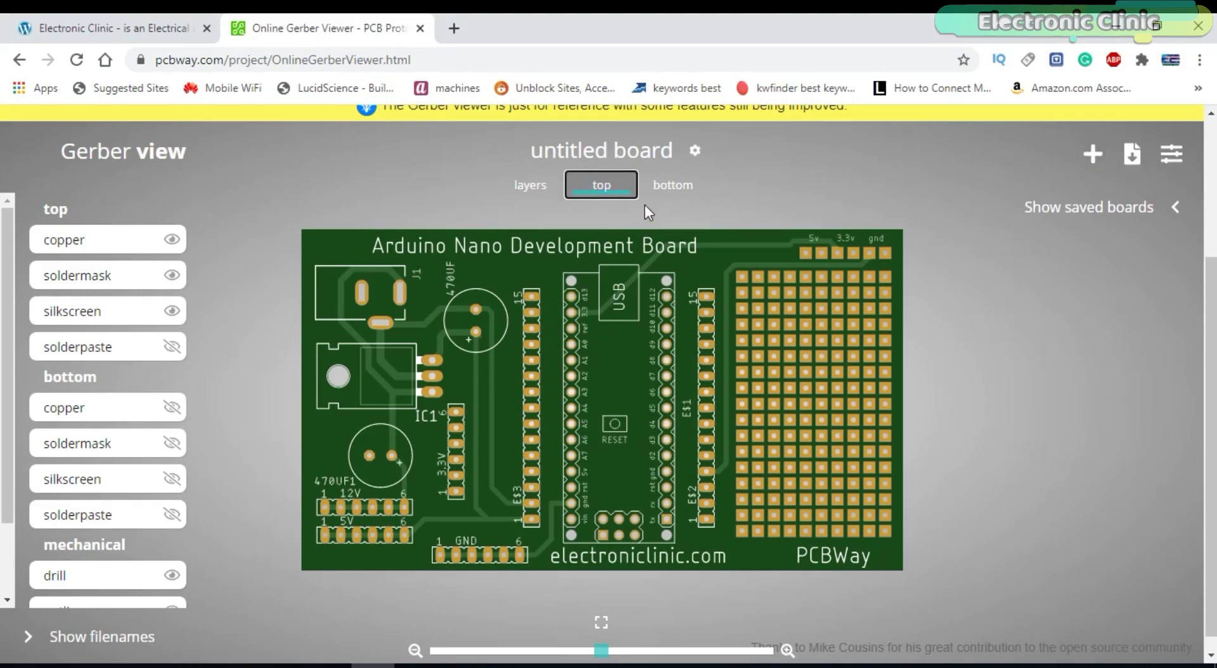
pyautogui.click(662, 188)
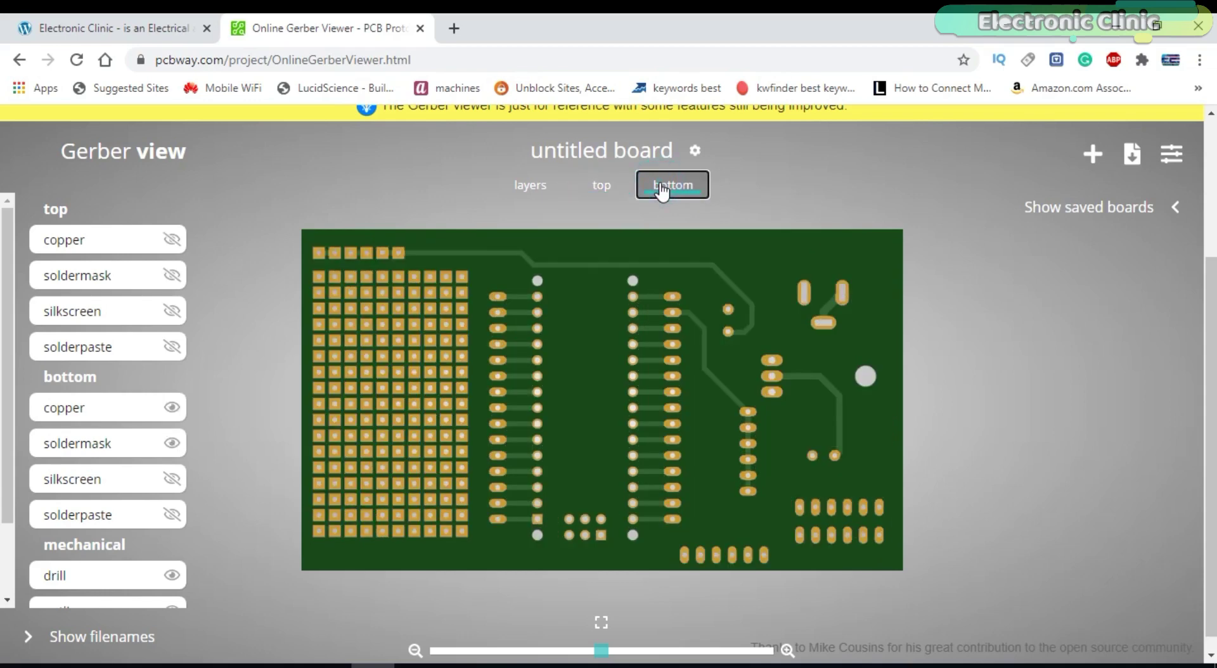
pyautogui.click(533, 187)
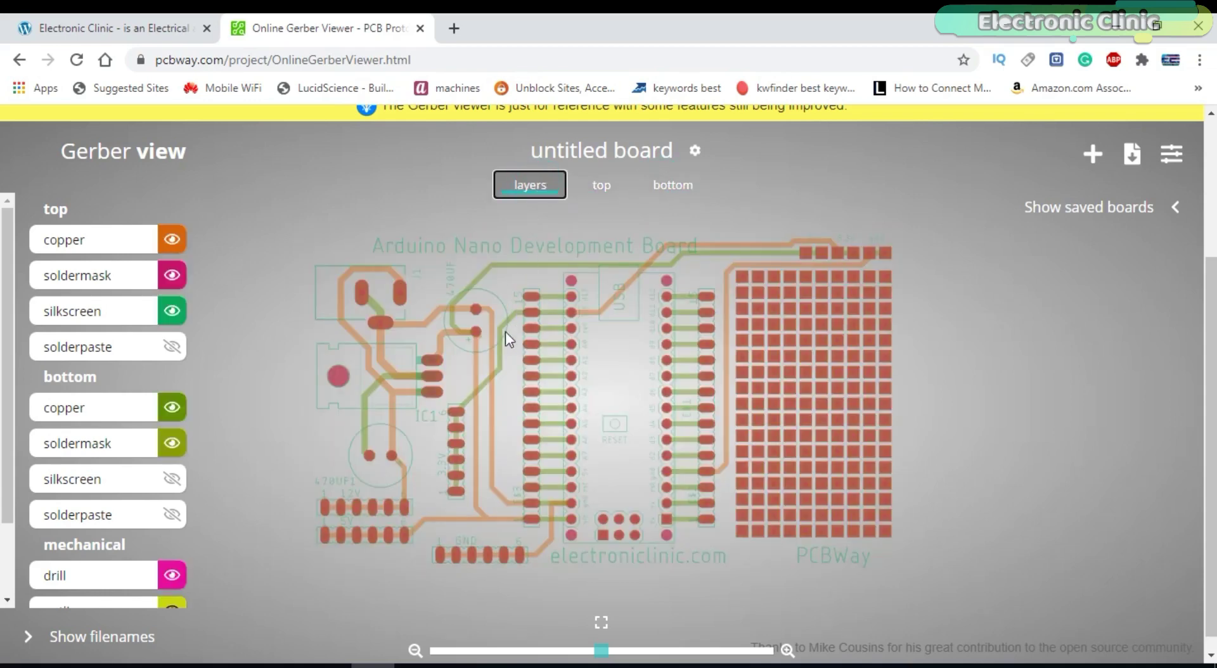
# - Hide and reshow top copper, soldermask, silkscreen, bottom copper and bottom soldermask layers
pyautogui.click(171, 244)
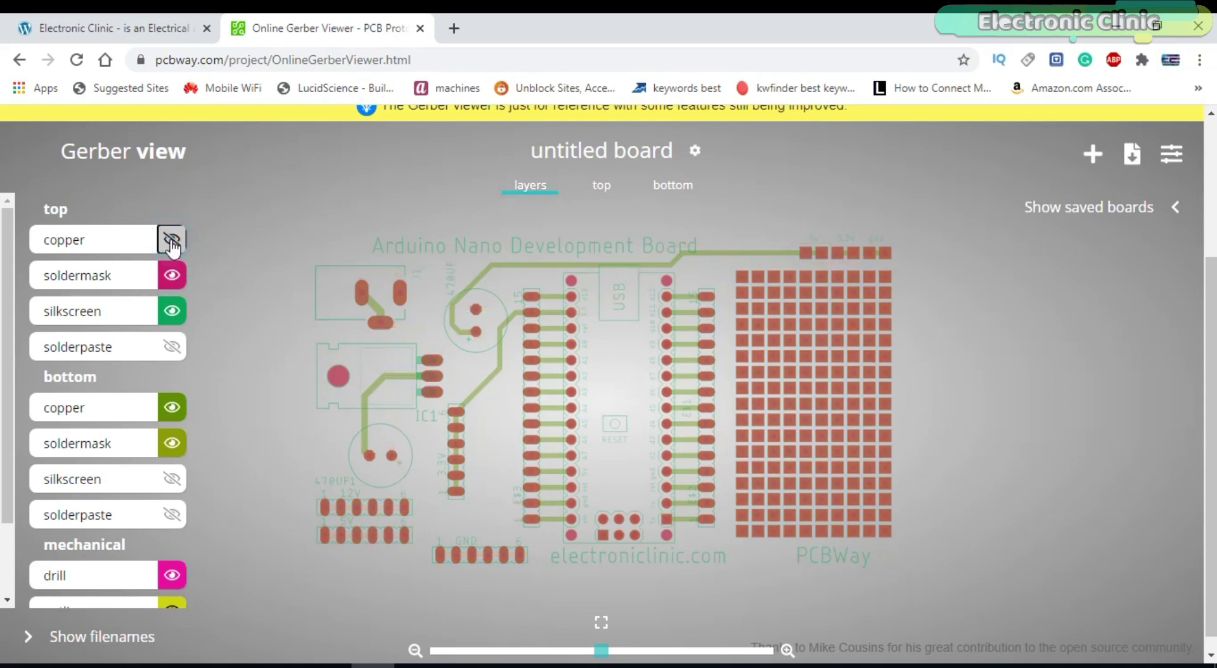
pyautogui.click(172, 243)
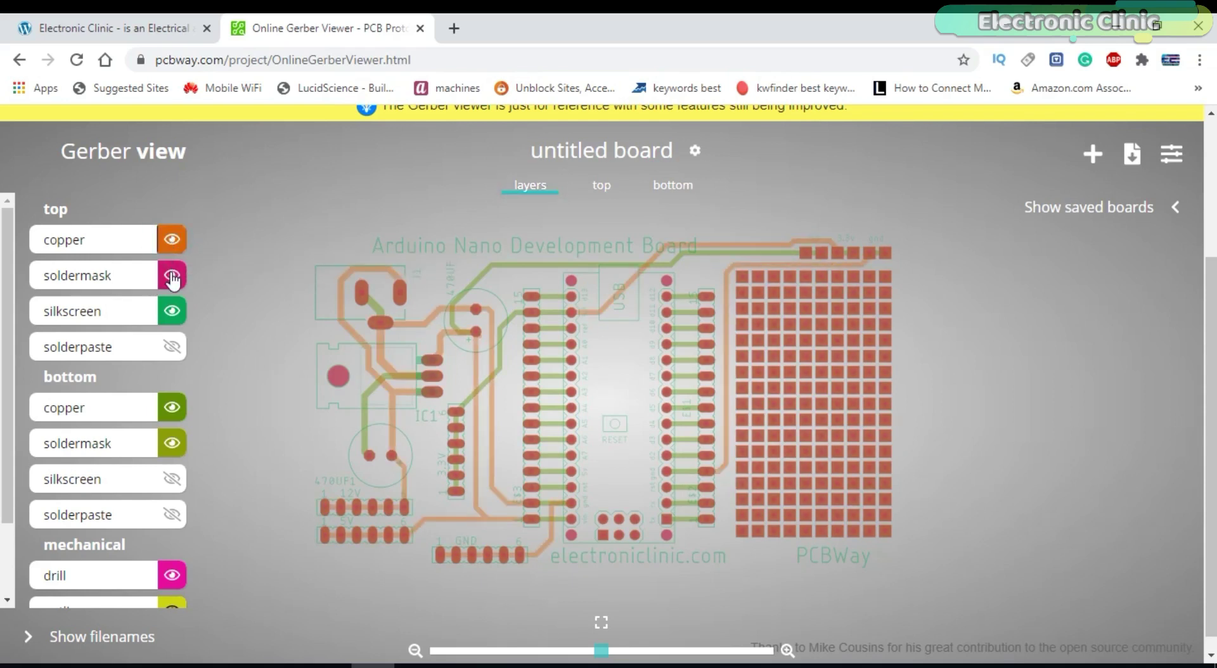
pyautogui.click(172, 278)
pyautogui.click(171, 278)
pyautogui.click(178, 317)
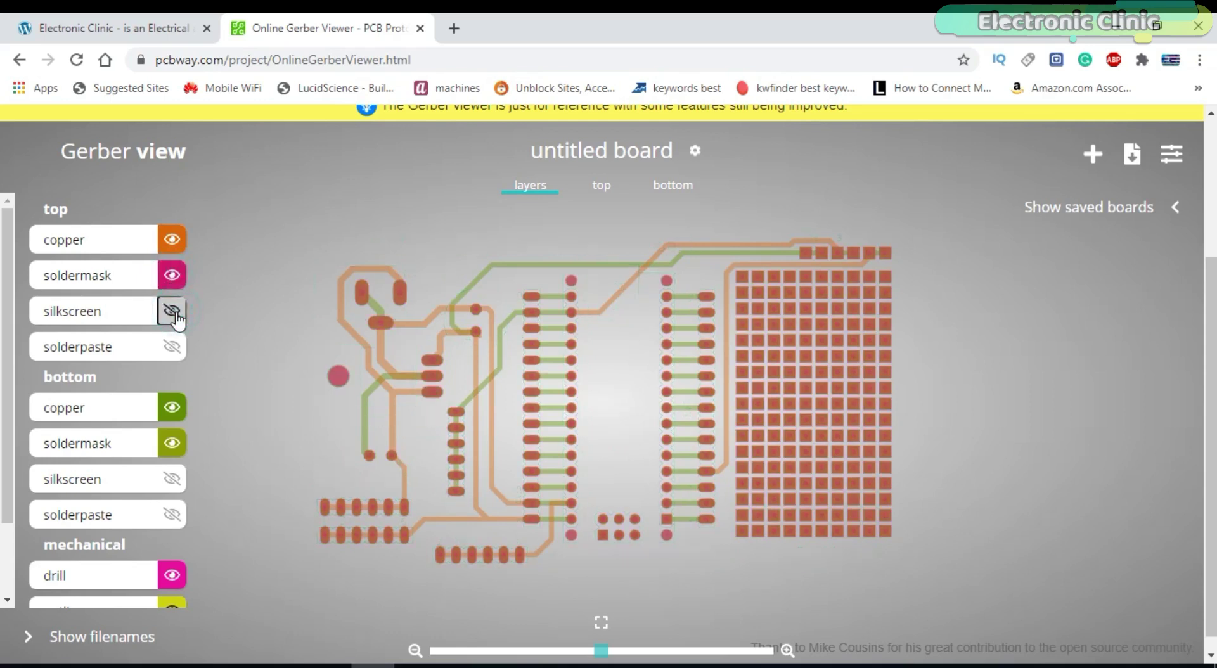
pyautogui.click(174, 313)
pyautogui.click(175, 409)
pyautogui.click(176, 409)
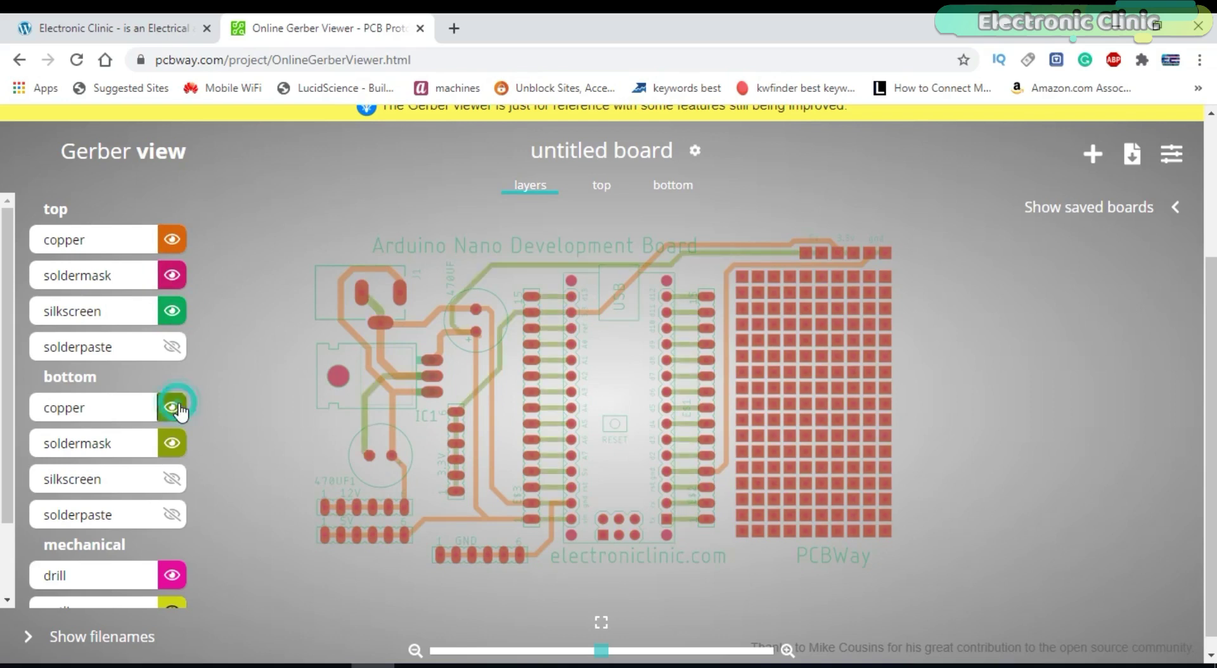
pyautogui.click(171, 444)
pyautogui.click(172, 445)
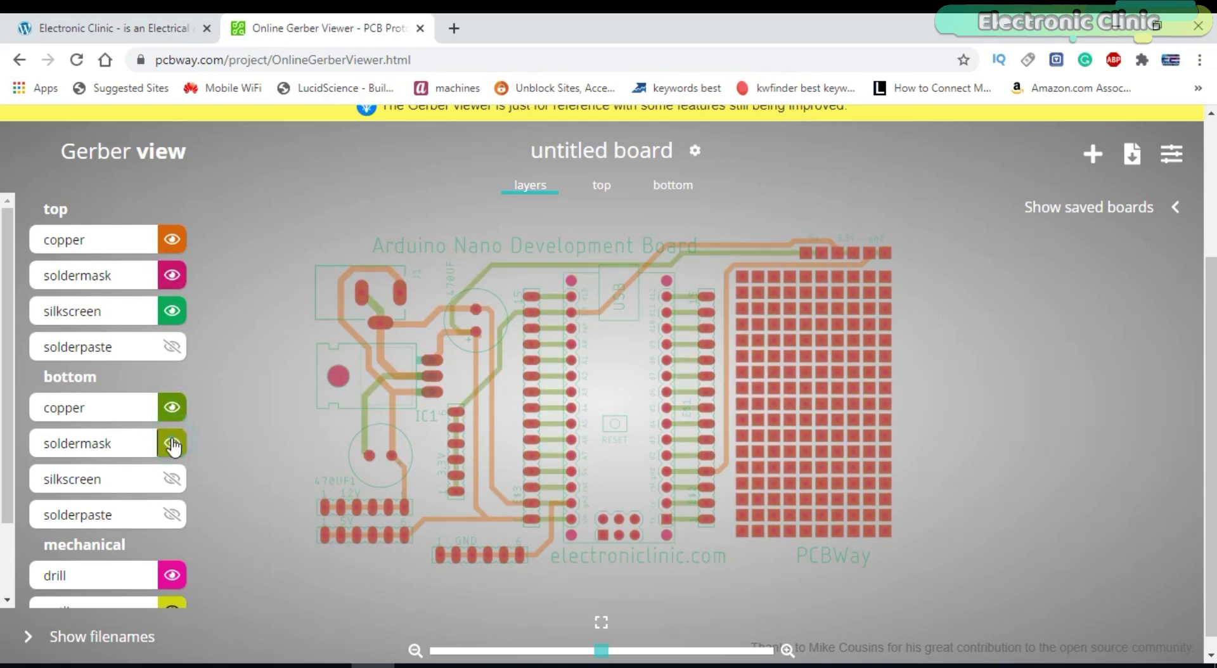